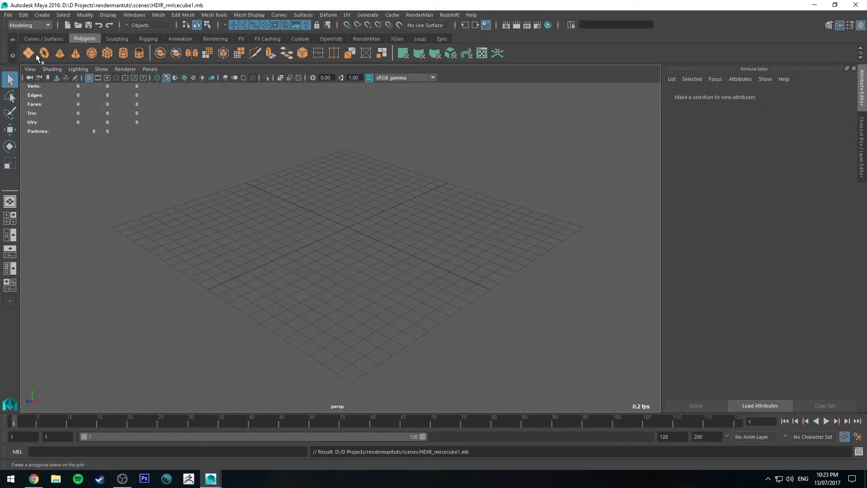
Create a polygon plane at the origin and scale it up to cover nearly the whole grid as a ground
click(36, 54)
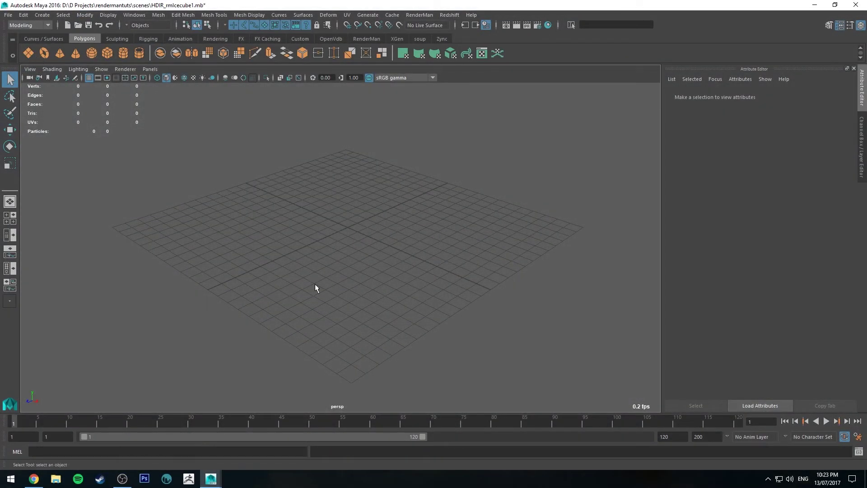
click(346, 229)
key(r)
drag(358, 235, 565, 341)
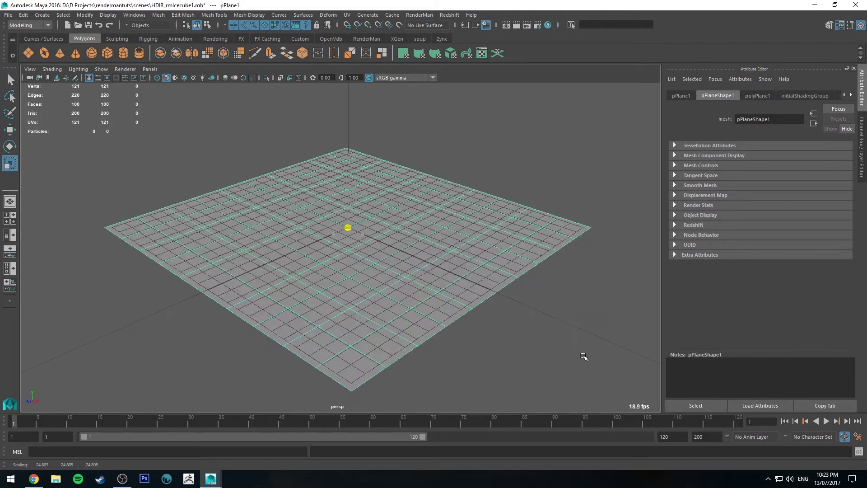
click(565, 341)
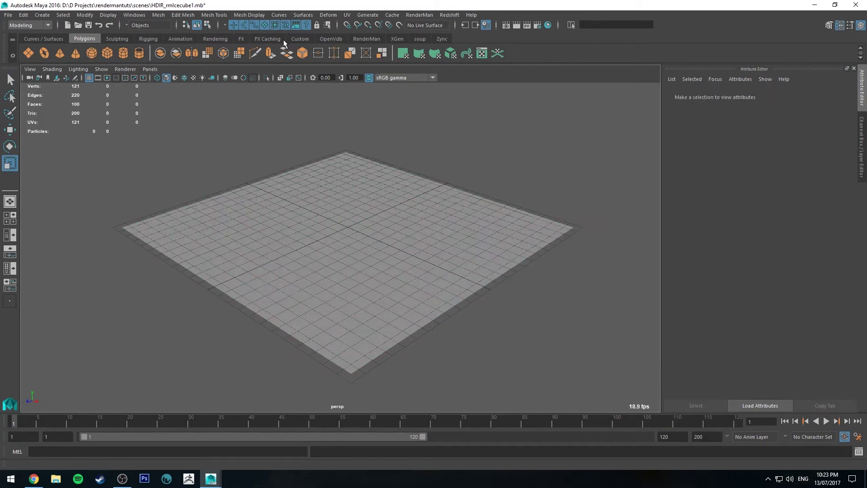
Add a RenderMan PxrDomeLight around the scene and deselect it
click(369, 38)
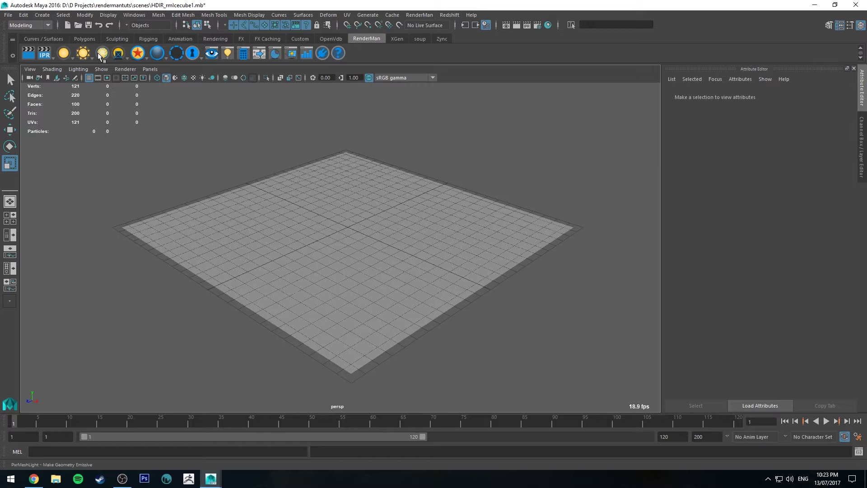
click(88, 57)
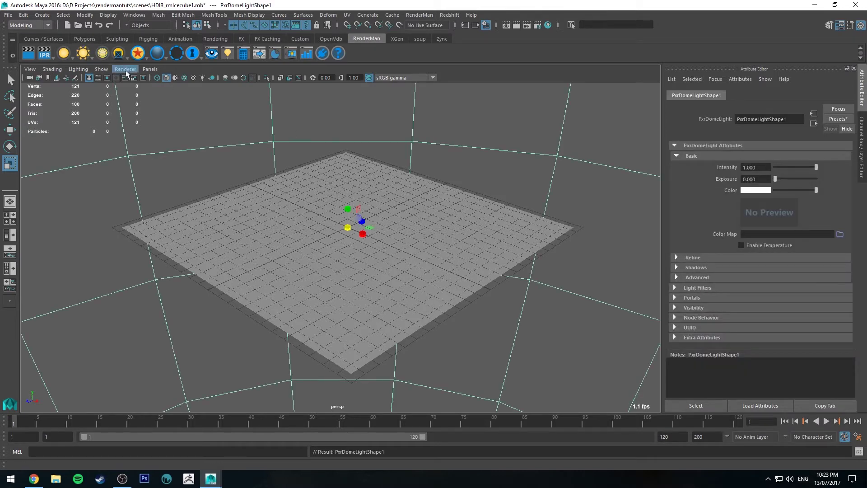
click(247, 129)
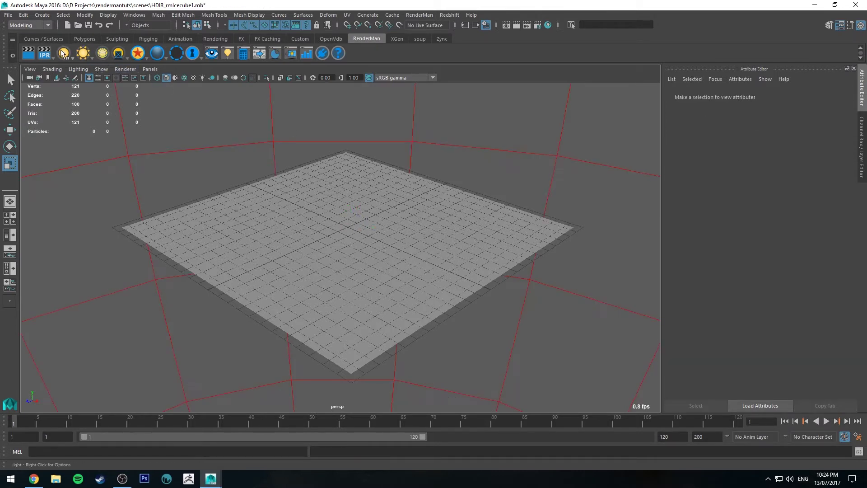
Add a PxrRectLight and move it away from the origin and up above the ground plane
click(64, 53)
key(w)
drag(331, 235, 277, 257)
drag(296, 228, 300, 209)
alt+drag(359, 203, 463, 212)
alt+right_drag(393, 244, 427, 331)
alt+middle_drag(417, 233, 421, 279)
alt+drag(419, 277, 429, 263)
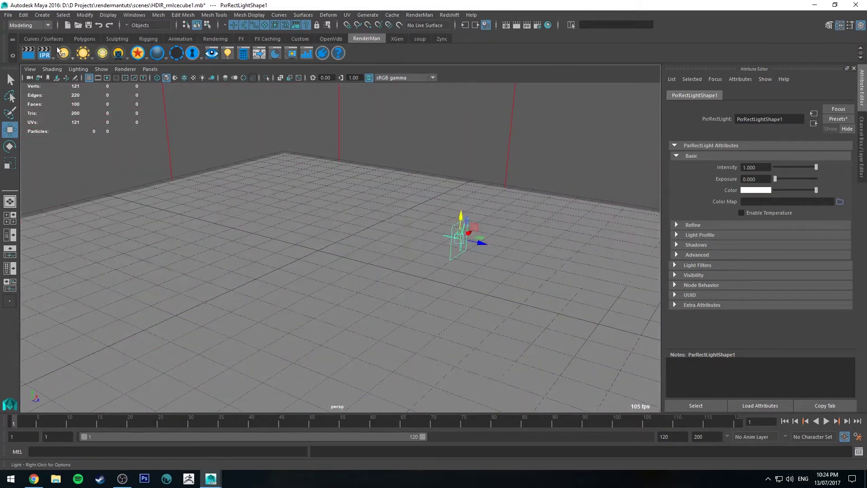
alt+drag(359, 228, 375, 218)
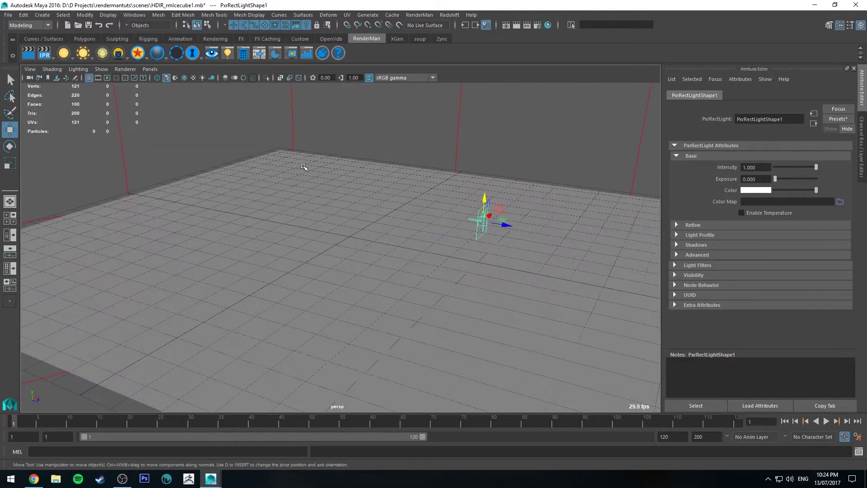
alt+drag(341, 185, 366, 219)
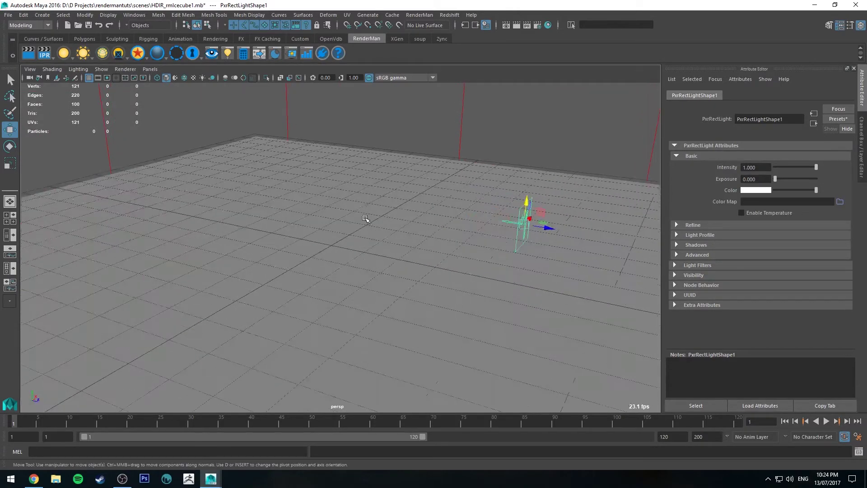
Create a polygon cube at the origin and raise it so it rests on the ground plane
click(85, 38)
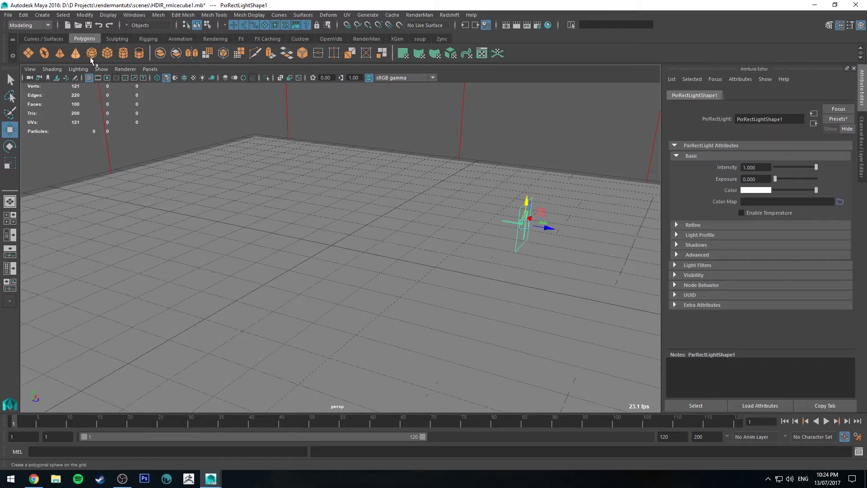
click(109, 54)
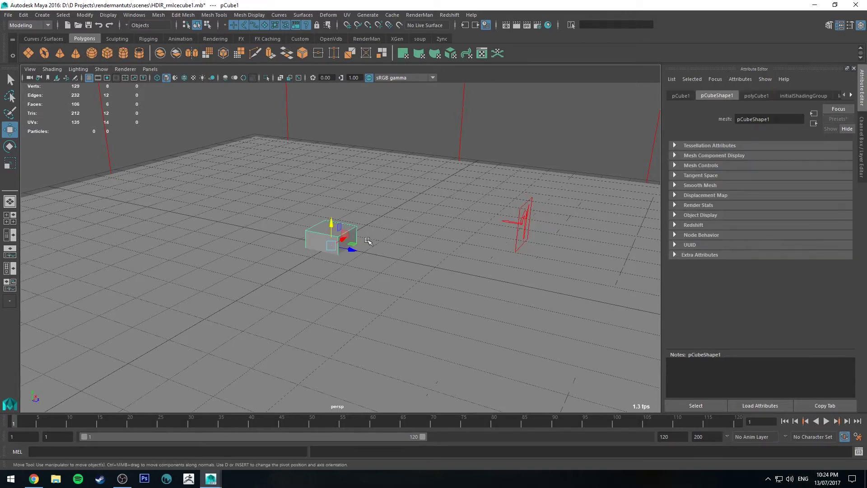
drag(329, 223, 329, 194)
alt+right_drag(329, 193, 502, 288)
alt+middle_drag(356, 171, 380, 206)
scroll(386, 226, down, 2)
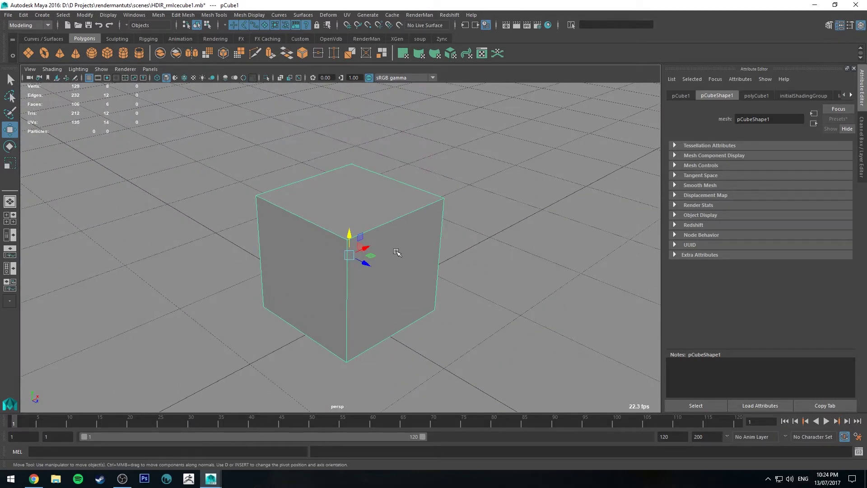
Insert four edge loops on the cube, two vertical ones near its side edges and two horizontal ones near the top and bottom
right_click(383, 227)
click(382, 201)
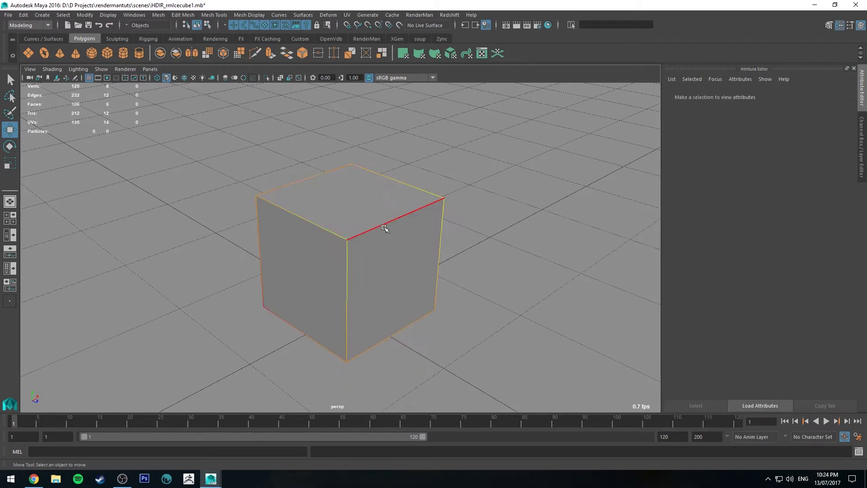
click(383, 229)
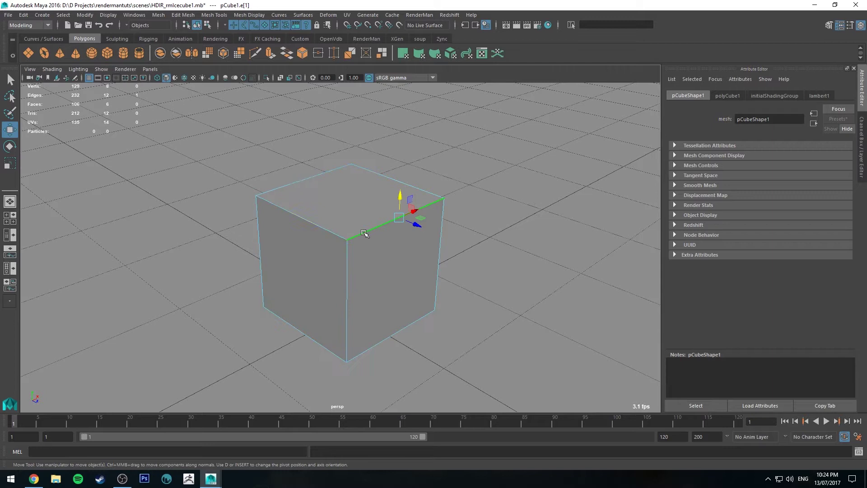
shift+right_click(365, 233)
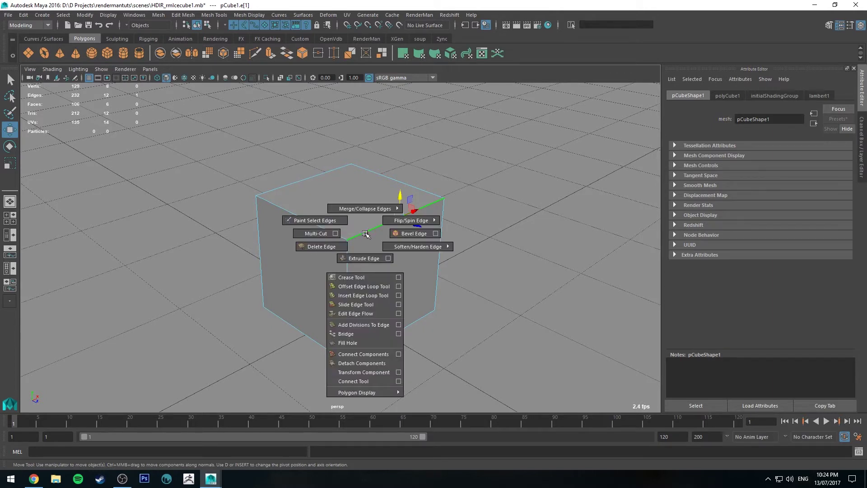
shift+right_drag(365, 233, 346, 296)
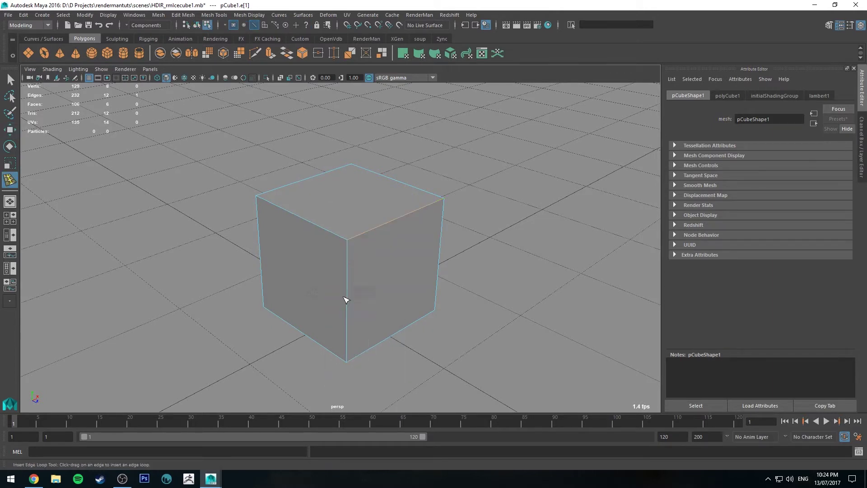
click(357, 238)
click(439, 205)
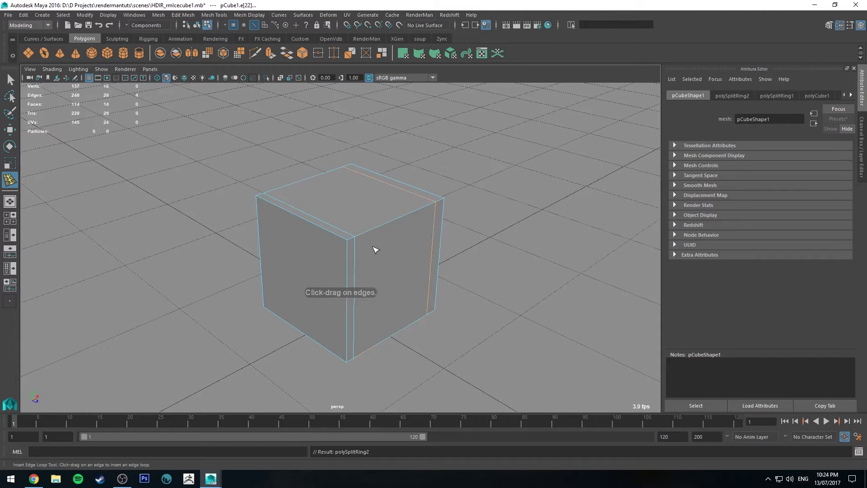
click(356, 248)
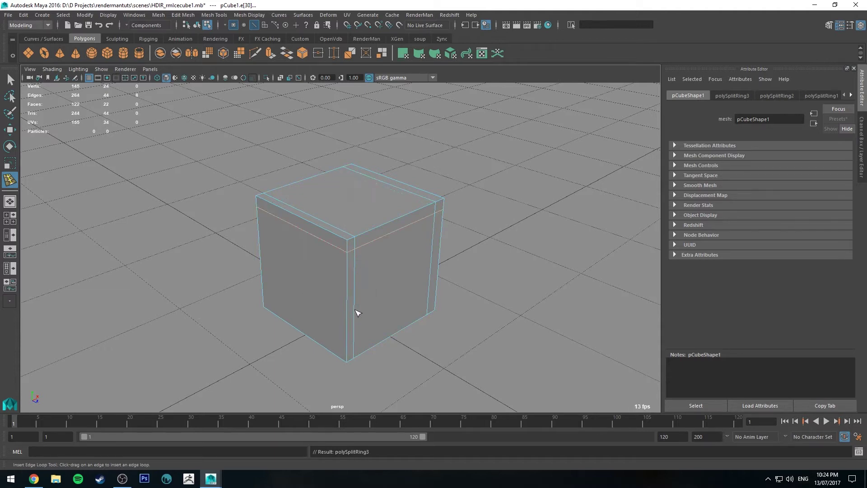
click(356, 347)
Turn on smooth mesh preview for the cube and return it to object selection mode
key(3)
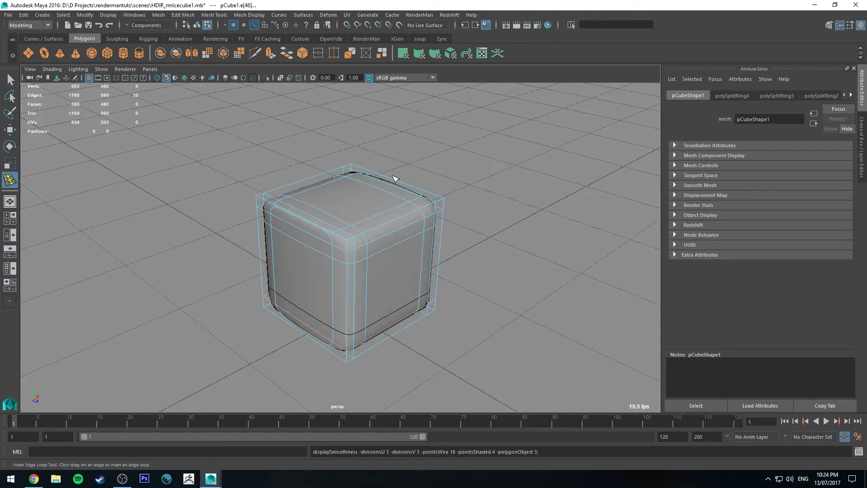
key(q)
right_drag(386, 175, 431, 162)
click(321, 194)
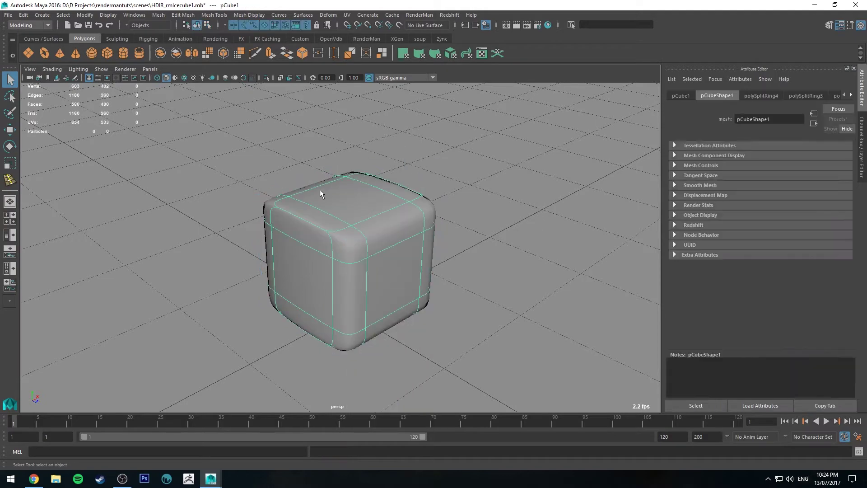
mouse_move(320, 193)
alt+mouse_down()
mouse_move(311, 194)
mouse_move(334, 194)
mouse_move(292, 193)
mouse_move(316, 185)
mouse_move(325, 199)
mouse_move(351, 185)
mouse_move(340, 180)
mouse_move(343, 200)
mouse_move(316, 196)
alt+mouse_up()
click(440, 137)
click(342, 199)
Try distorting one upper corner of the cube by moving its vertices, and undo the moves
right_drag(316, 196, 296, 202)
drag(233, 161, 302, 238)
key(w)
drag(258, 173, 260, 180)
alt+drag(259, 180, 299, 215)
drag(270, 163, 271, 150)
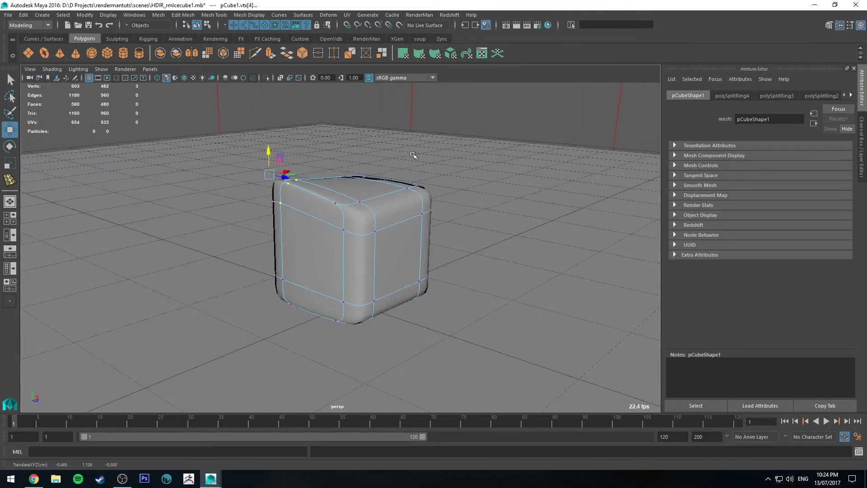
alt+drag(414, 156, 404, 147)
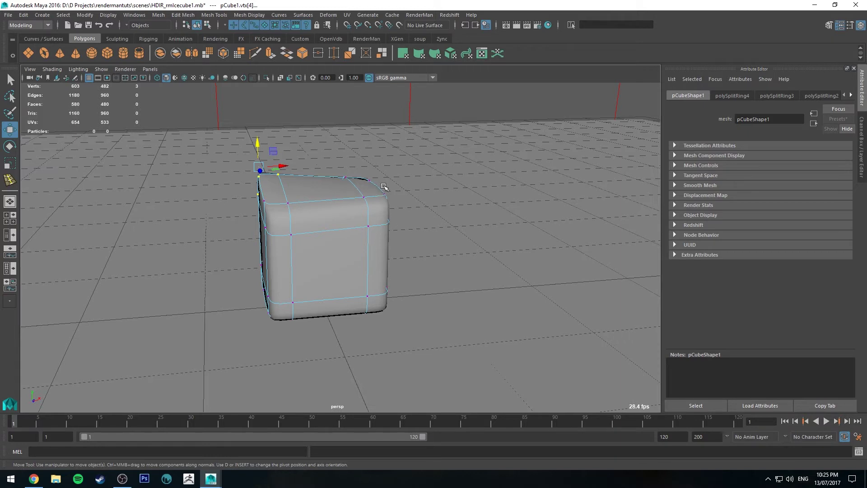
key(ctrl+z)
key(ctrl+z)
alt+drag(398, 177, 407, 177)
Return the cube to object mode and assign it a new RenderMan PxrSurface material
click(366, 39)
key(q)
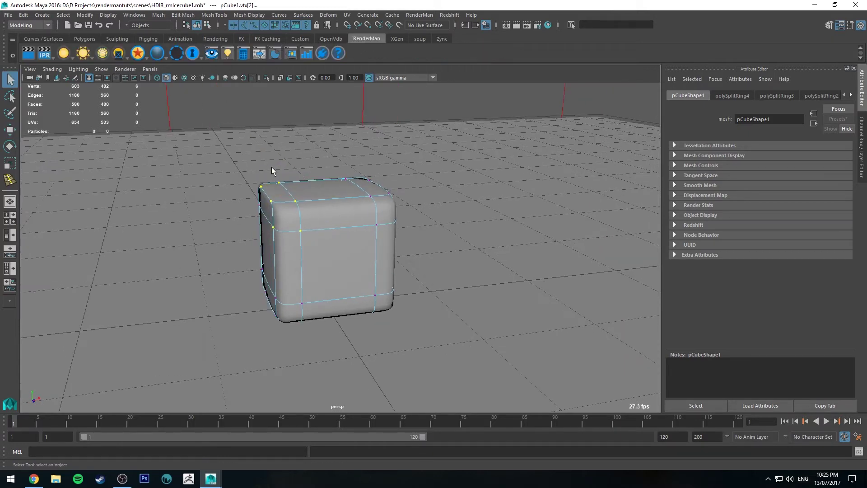
right_drag(309, 196, 354, 184)
click(333, 206)
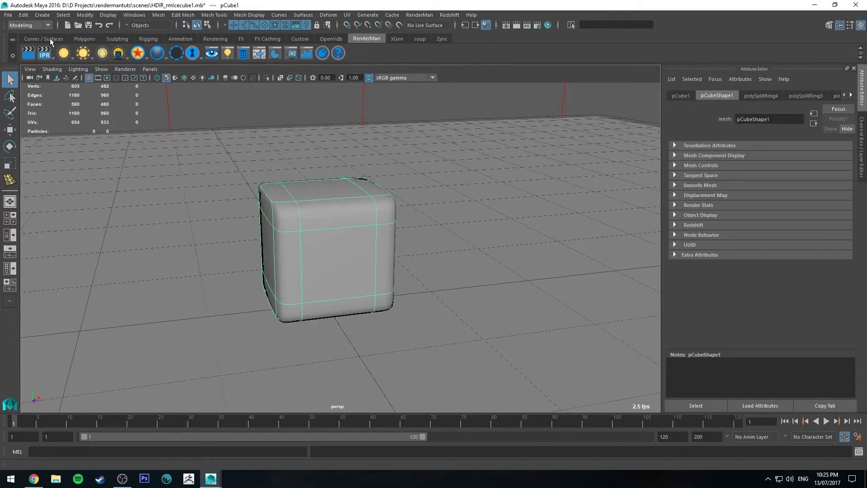
click(136, 53)
right_click(135, 53)
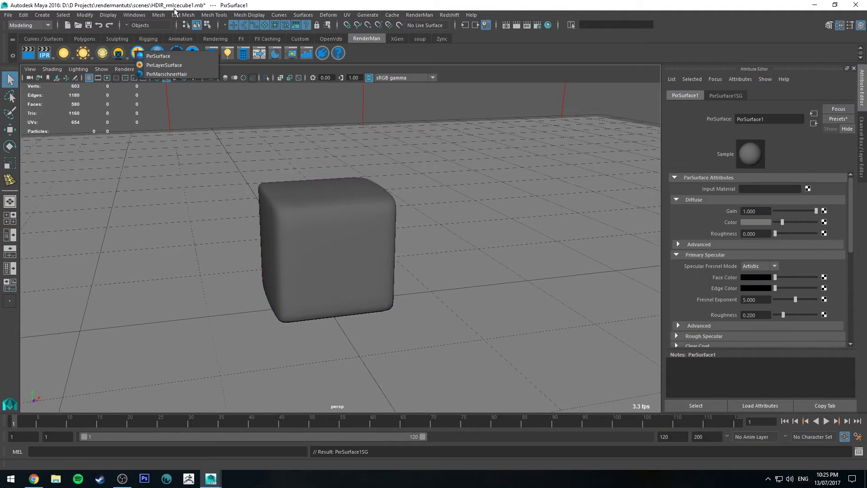
click(175, 9)
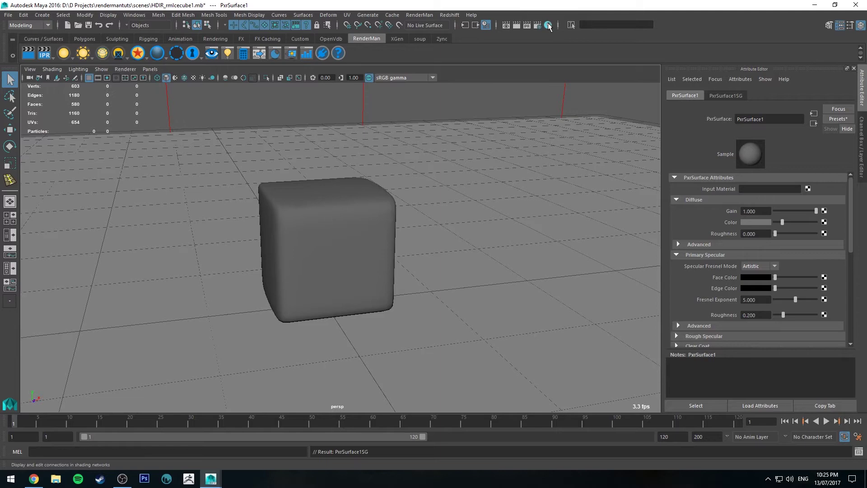
Open the Hypershade, graph the PxrSurface material's network and rename the material PxrIceCube
click(288, 77)
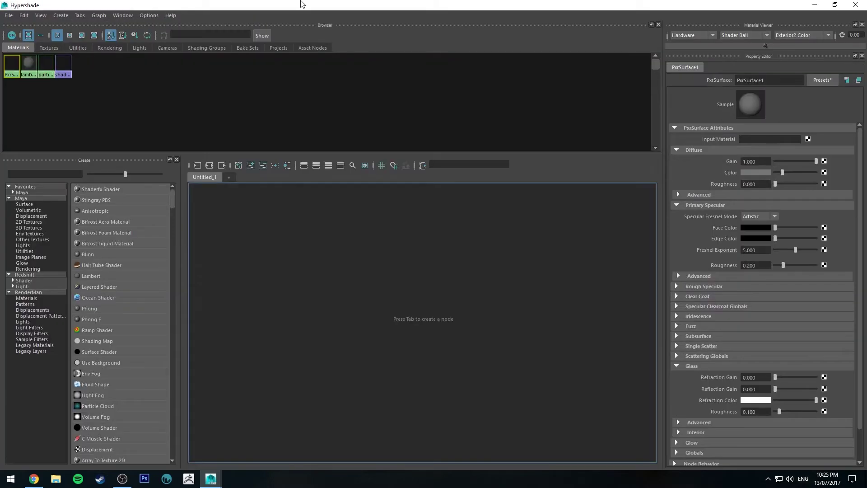
click(209, 165)
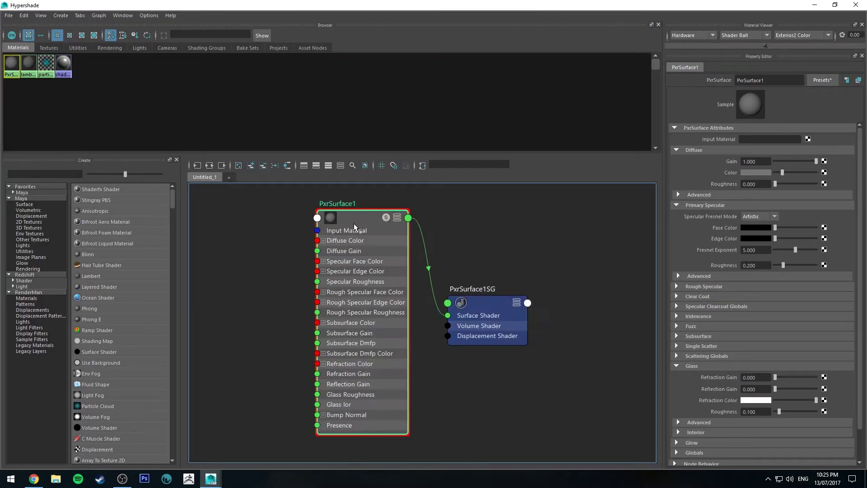
drag(779, 82, 736, 92)
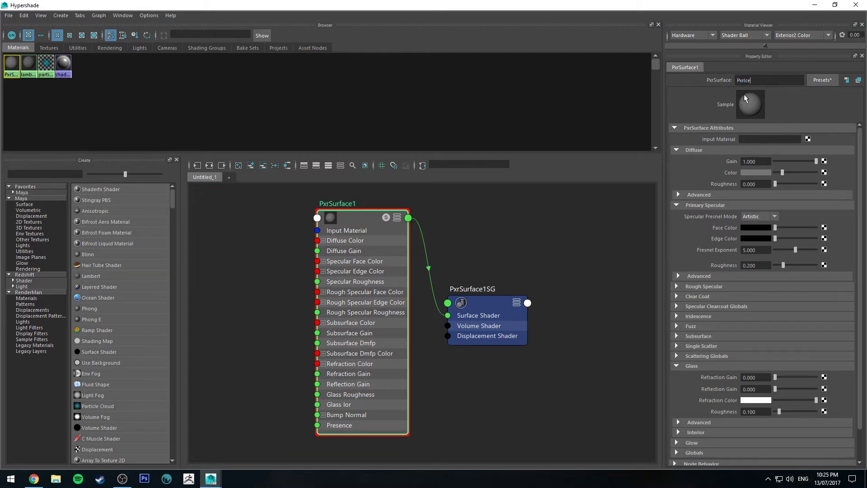
text(PxrIceCube)
key(Return)
Set PxrIceCube's diffuse gain to 0 and its glass refraction and reflection gains to 1, and close the Hypershade
drag(798, 163, 790, 162)
drag(717, 160, 668, 180)
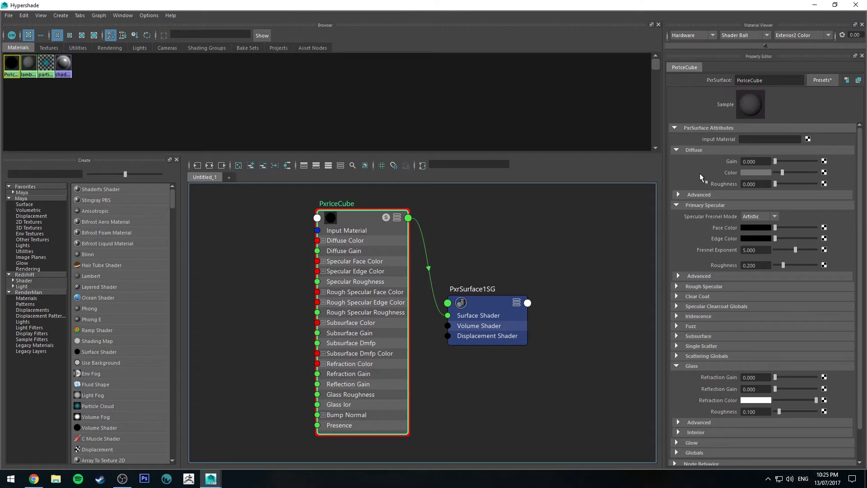
drag(775, 377, 826, 378)
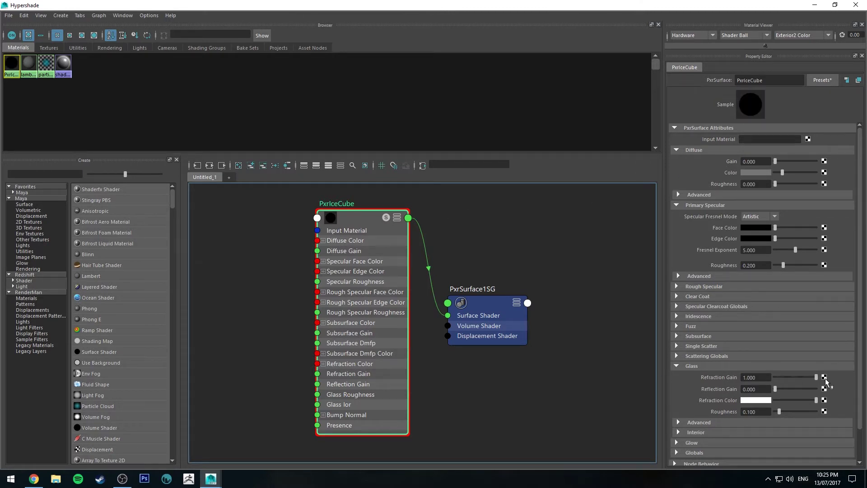
drag(776, 389, 822, 383)
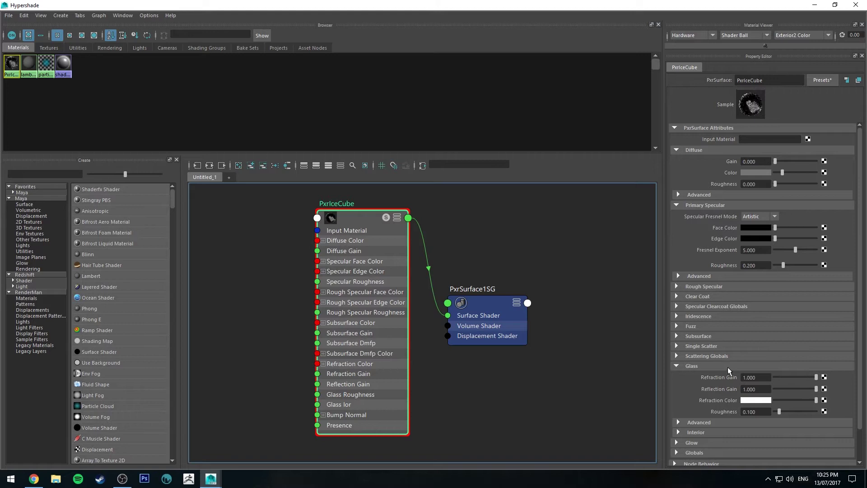
scroll(696, 388, down, 1)
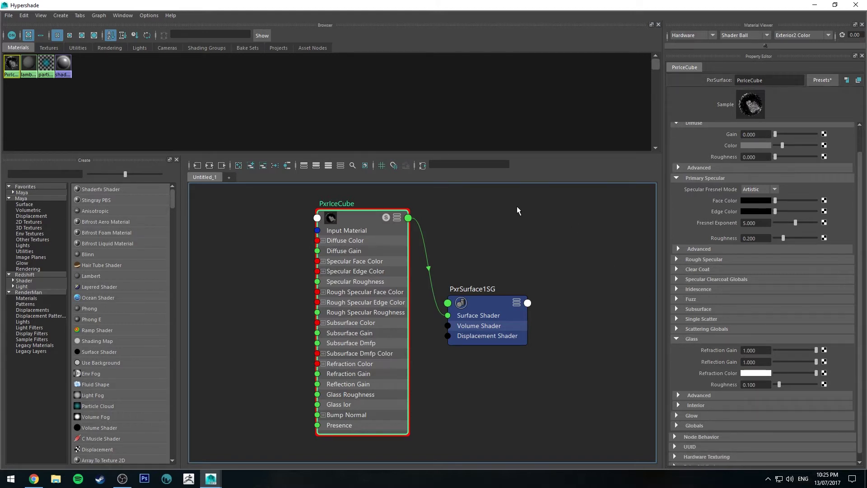
alt+middle_drag(472, 251, 511, 240)
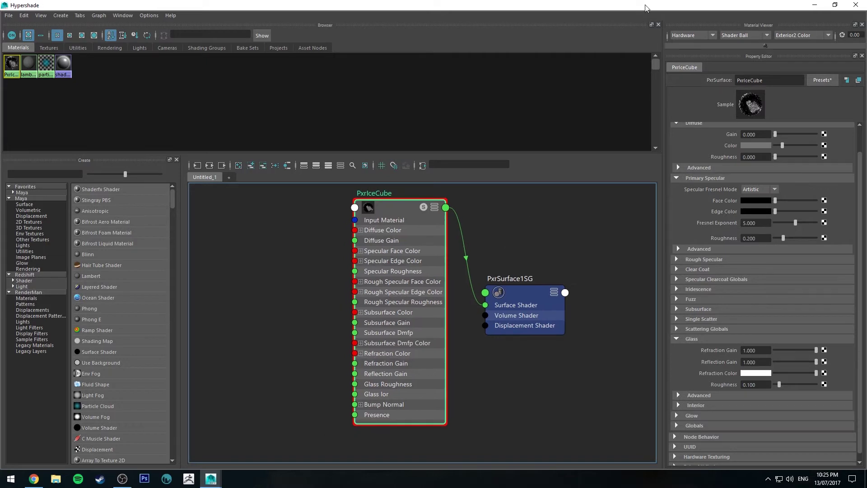
click(855, 5)
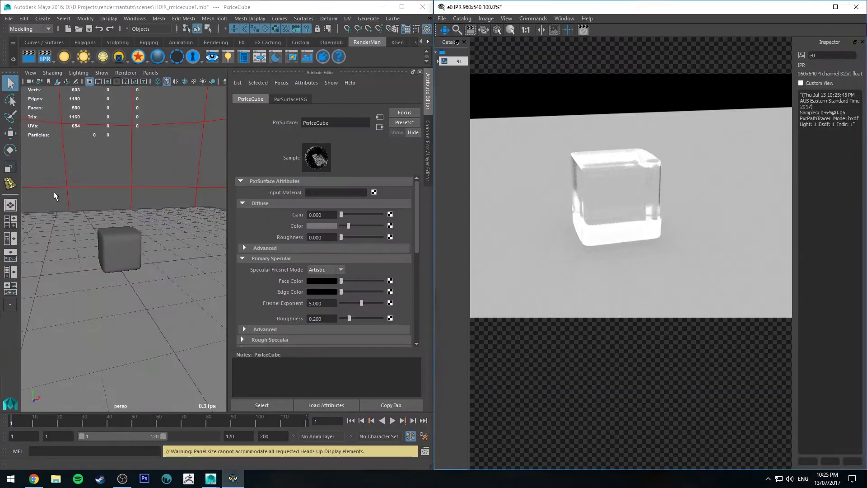
Set the dome light's intensity to 0.2, and select the rectangular light
alt+drag(91, 195, 130, 194)
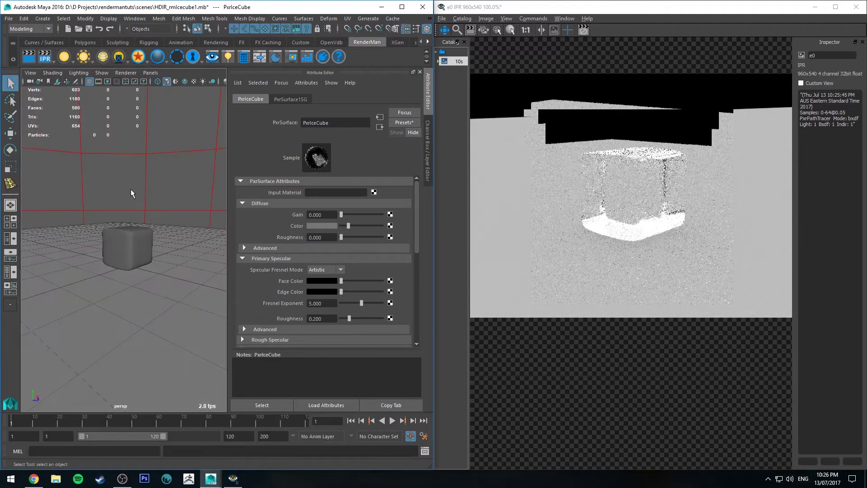
click(233, 154)
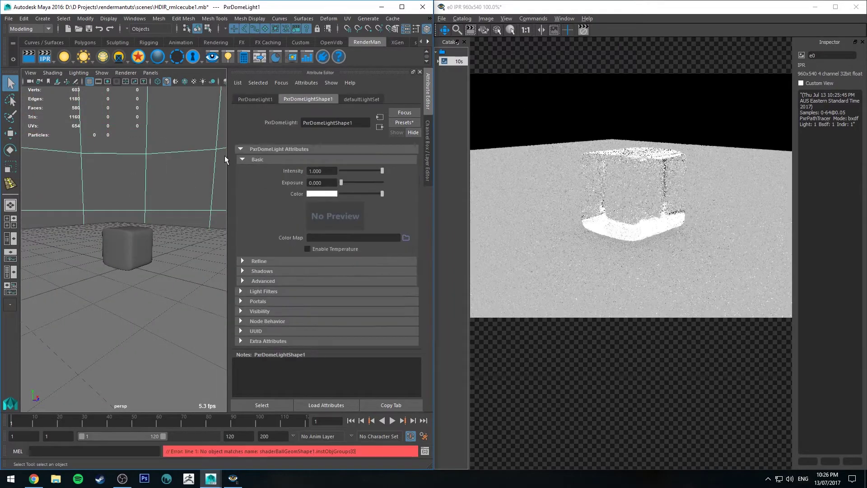
click(329, 171)
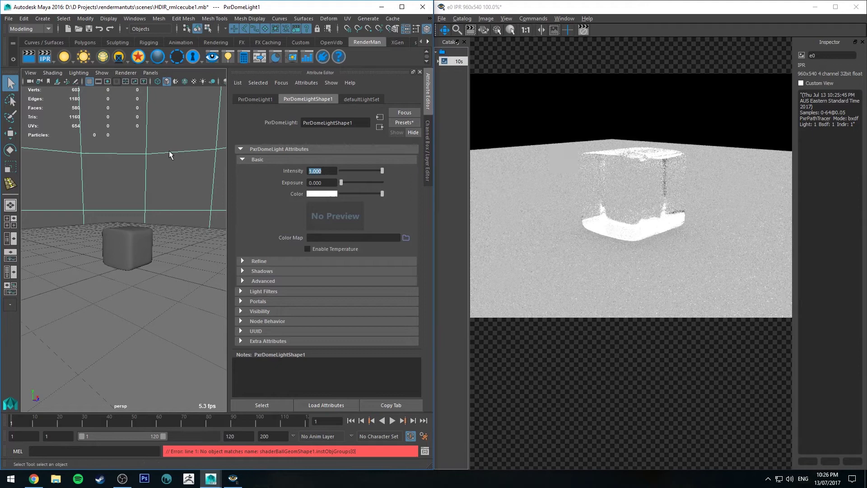
text(0.1)
key(Return)
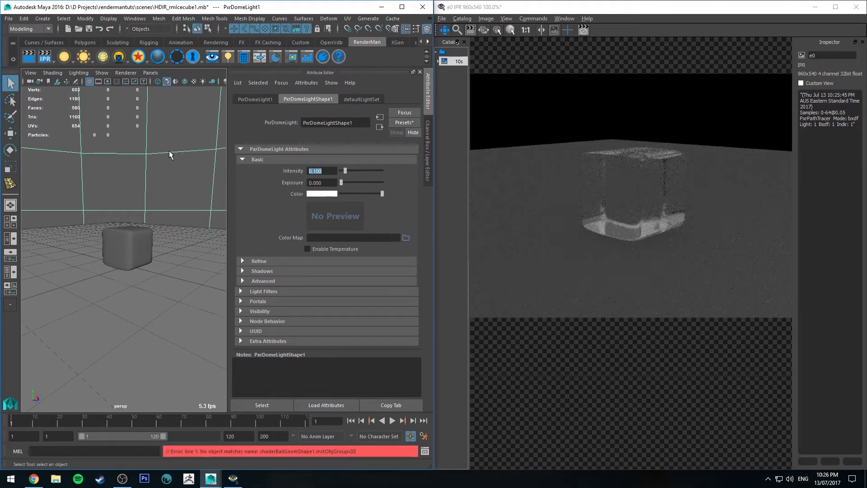
text(.2)
key(Return)
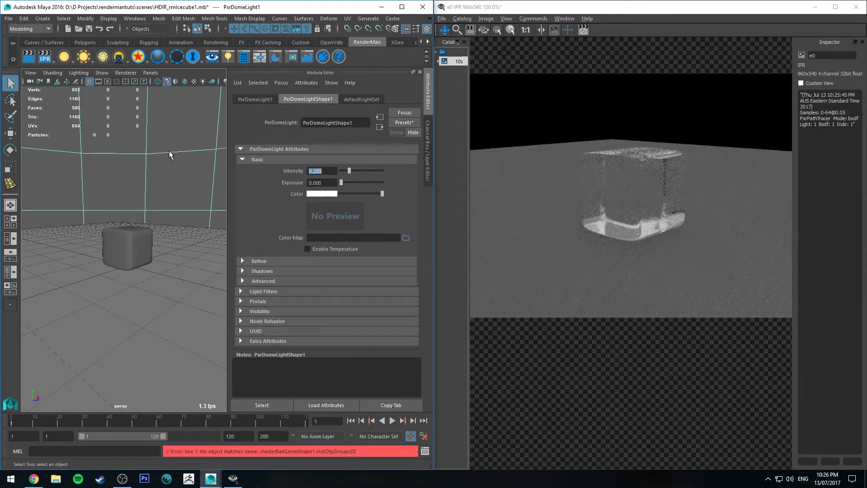
alt+drag(108, 197, 156, 203)
click(215, 208)
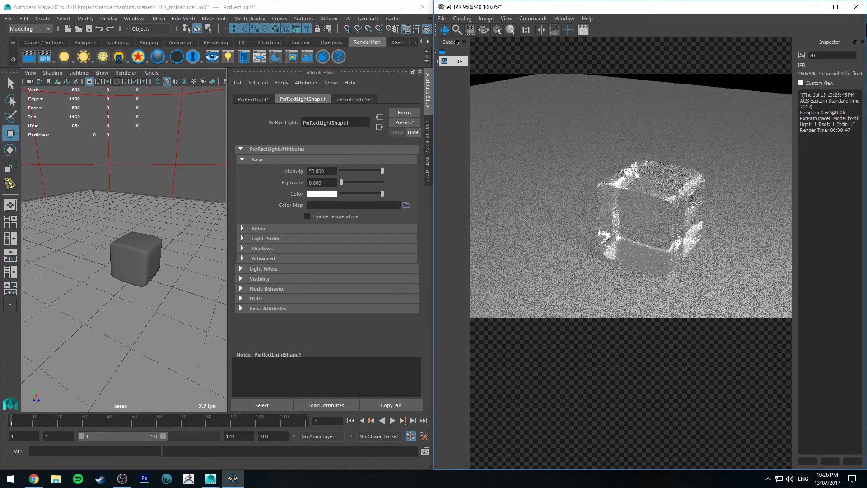
Bring up the Hypershade at full size and create a PxrDisplace node below the PxrIceCube material
drag(0, 89, 480, 44)
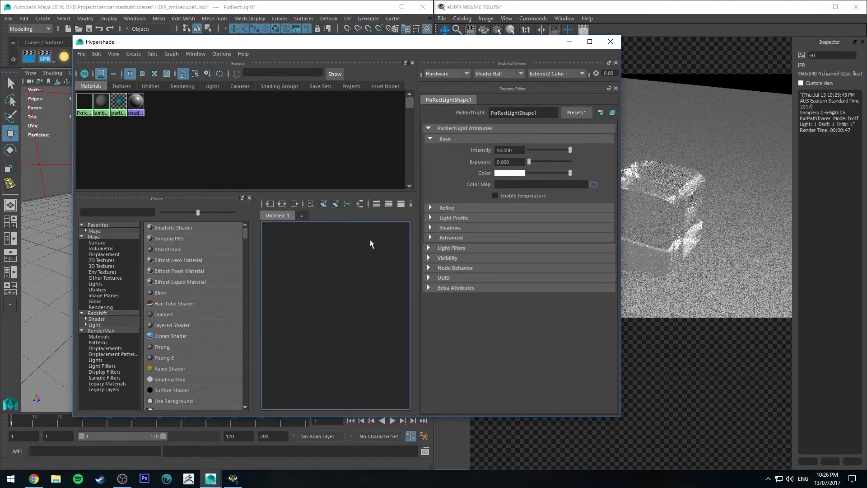
double_click(400, 48)
scroll(327, 271, down, 3)
key(Tab)
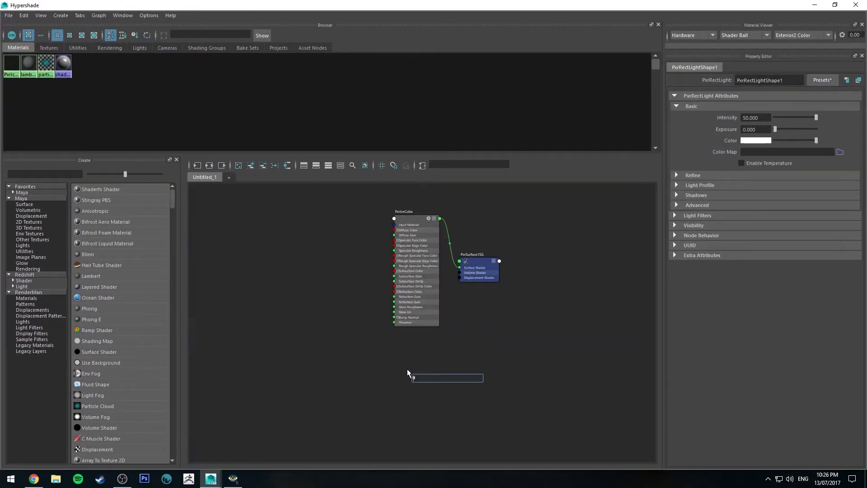
text(pxr)
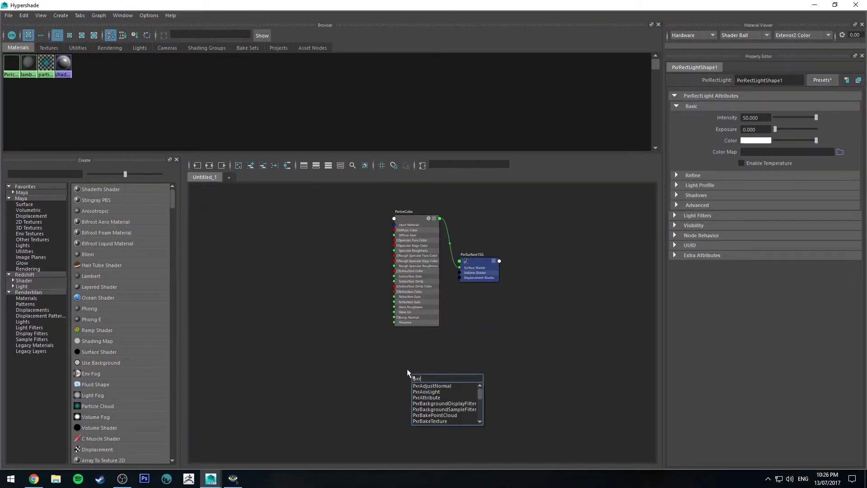
text(disp)
key(Down)
key(Down)
key(Down)
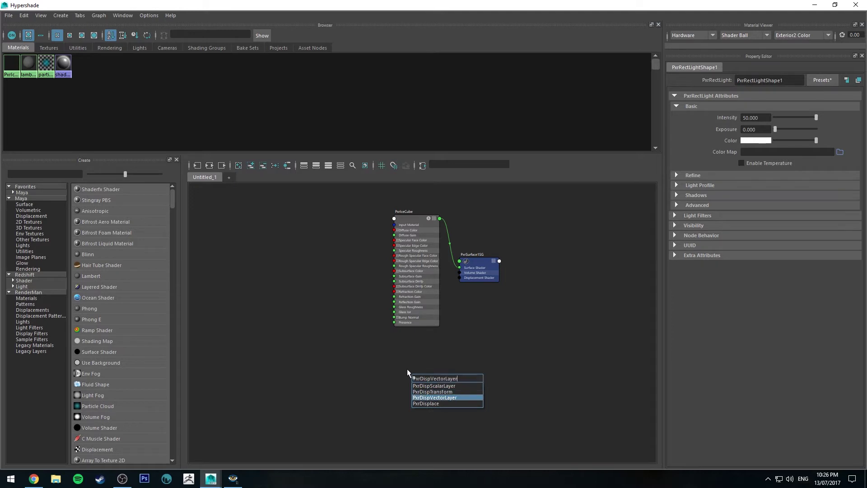
key(Down)
key(Return)
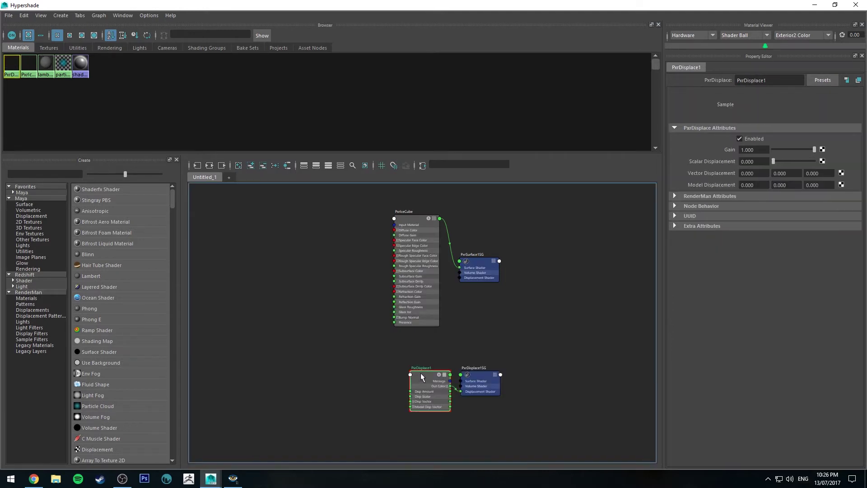
Delete the displacement node's own shading group and connect PxrDisplace1's Out Color to the Displacement Shader of PxrSurface1SG
click(475, 375)
key(Delete)
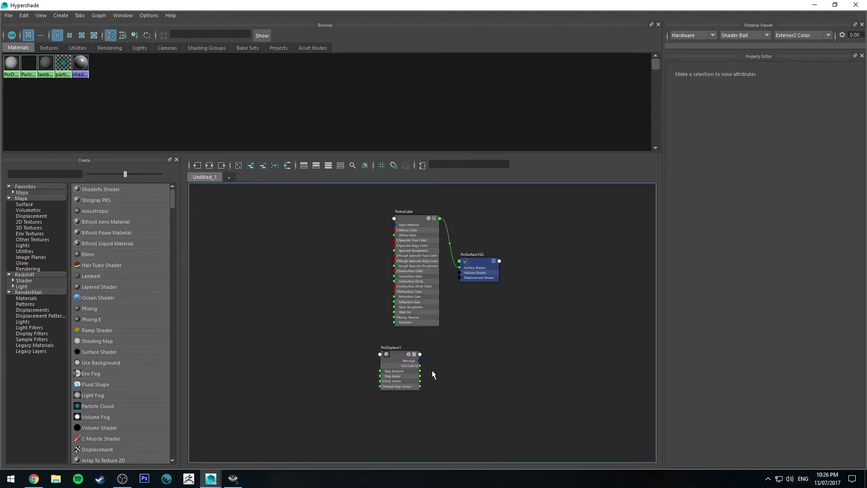
scroll(412, 369, up, 3)
drag(412, 367, 497, 230)
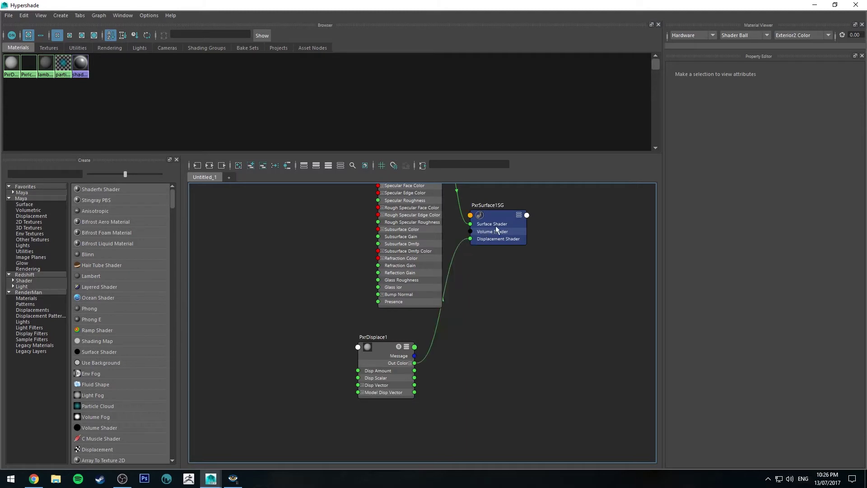
drag(381, 347, 400, 346)
alt+middle_drag(479, 250, 482, 309)
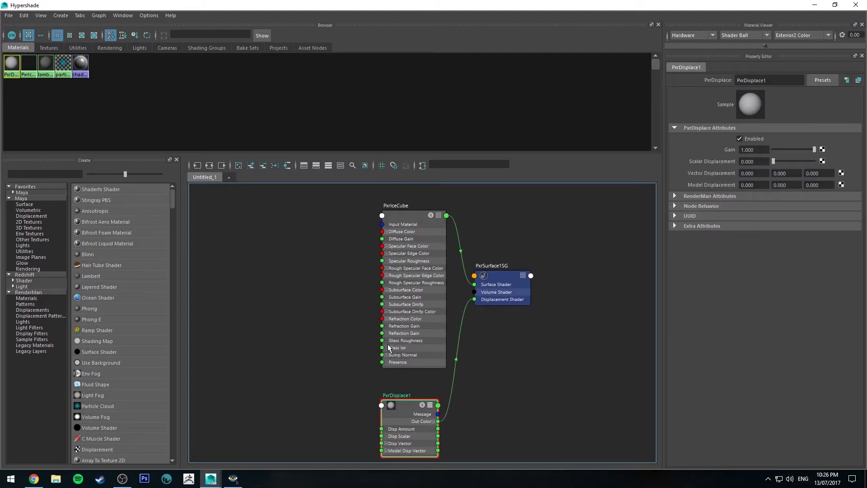
Create a PxrFractal node with all attributes shown and connect its Result F to PxrDisplace1's Disp Scalar
alt+middle_drag(348, 328, 359, 278)
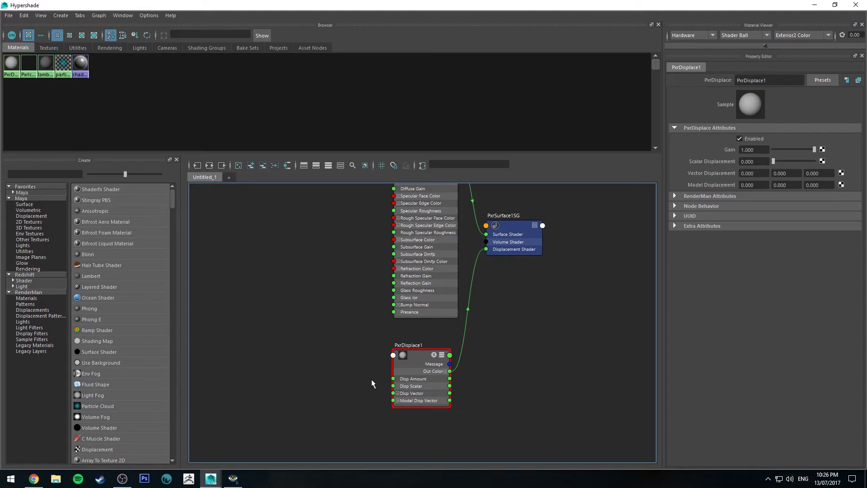
key(Tab)
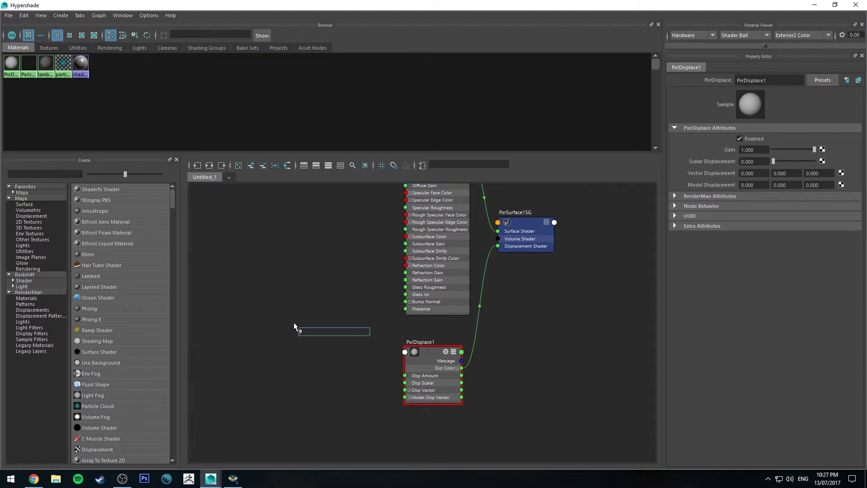
text(pxrfractal)
key(Return)
key(3)
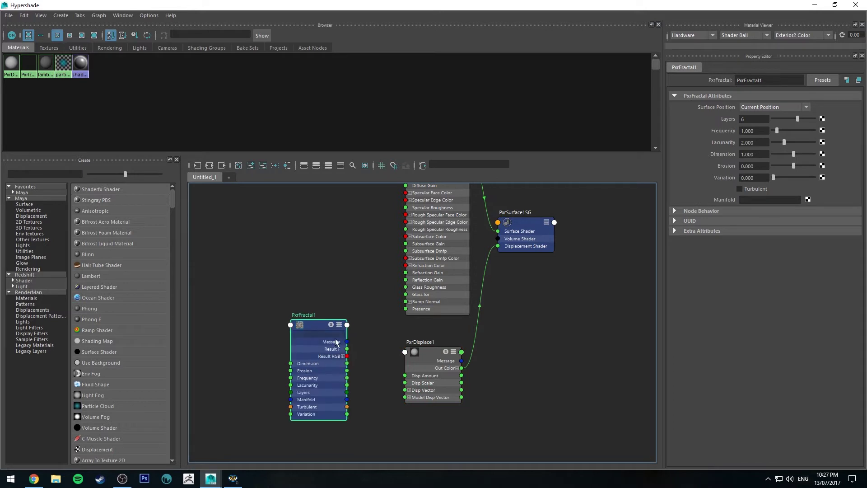
drag(347, 356, 415, 384)
click(427, 354)
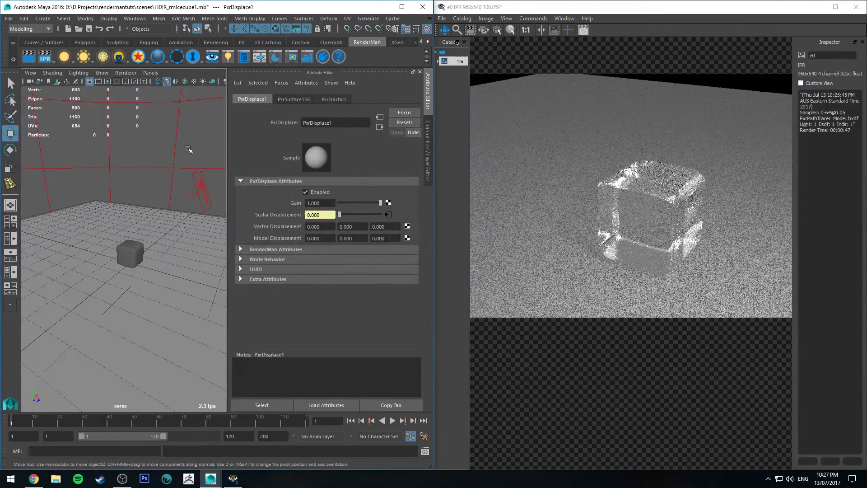
Start a new IPR render and examine the fractal displacement on the cube up close
click(45, 56)
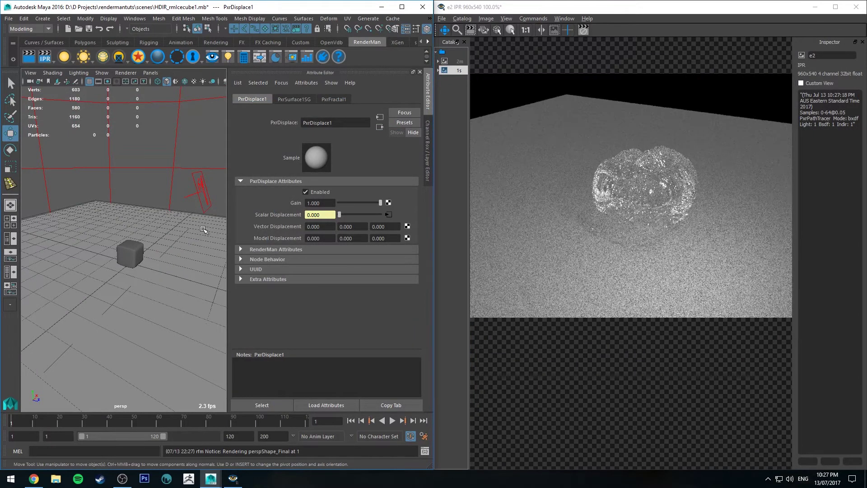
alt+drag(209, 231, 167, 211)
alt+right_drag(167, 211, 193, 286)
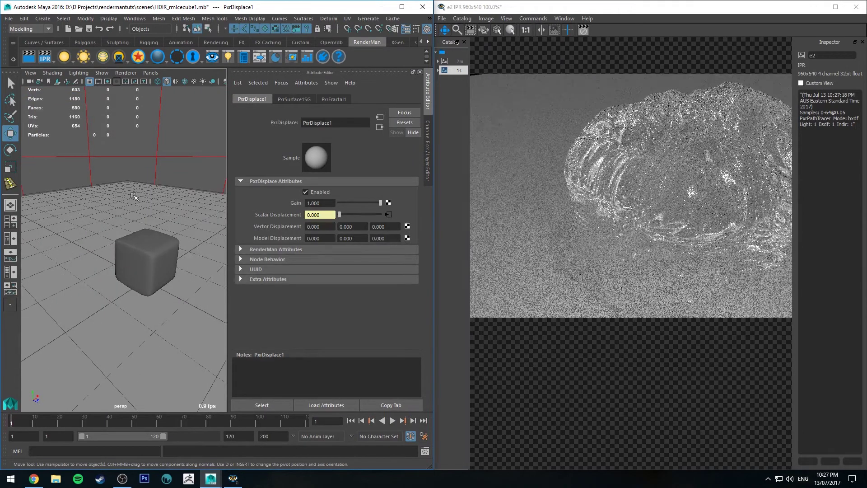
alt+middle_drag(138, 198, 123, 197)
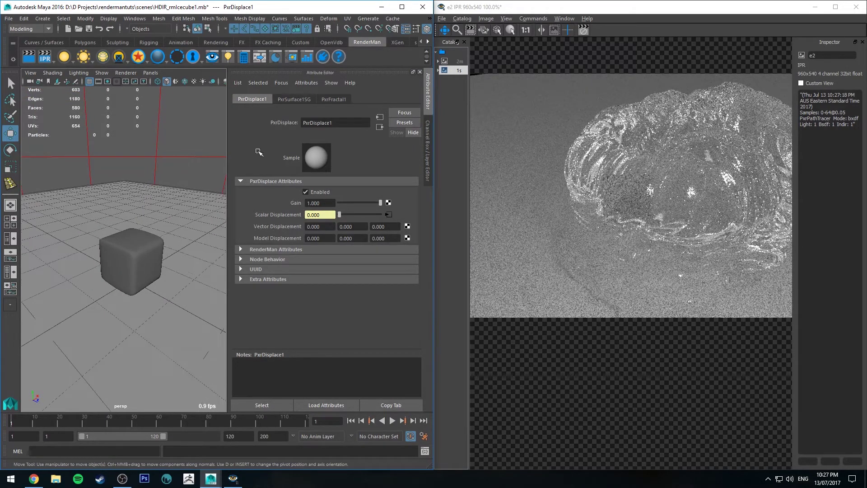
Set PxrDisplace1's gain to 0.1 in the Hypershade and start a new IPR render
key(alt+Tab)
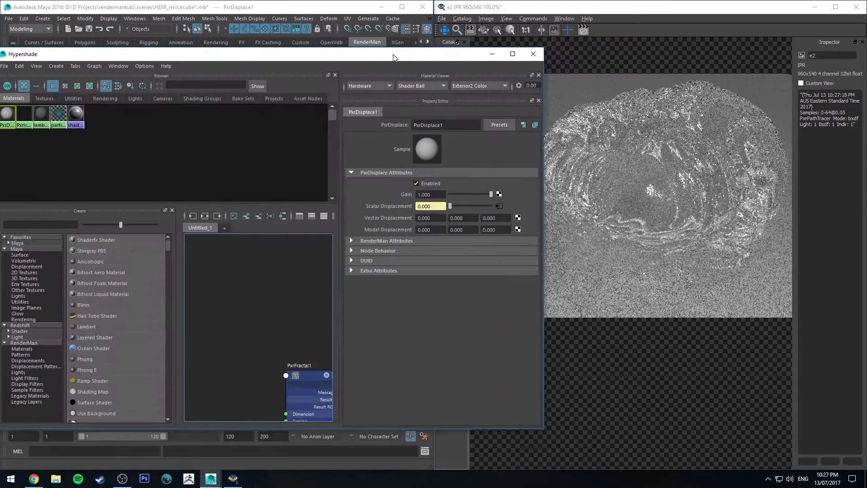
drag(394, 56, 384, 42)
alt+middle_drag(270, 333, 91, 217)
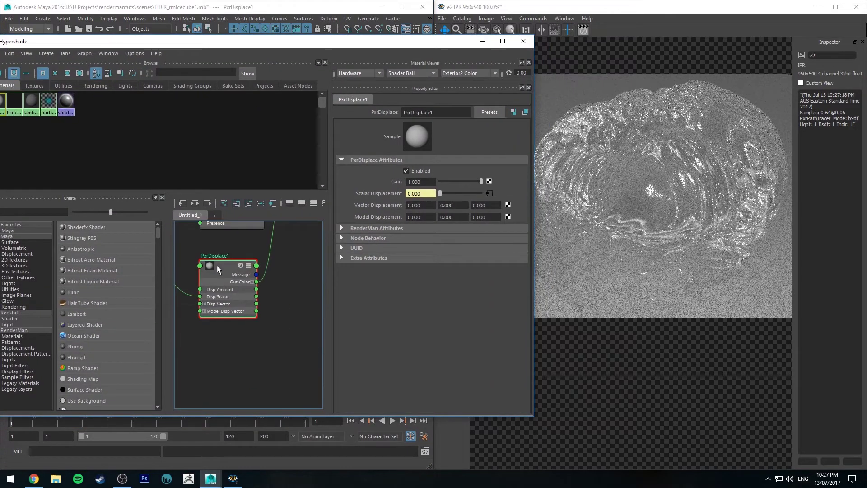
drag(429, 181, 214, 112)
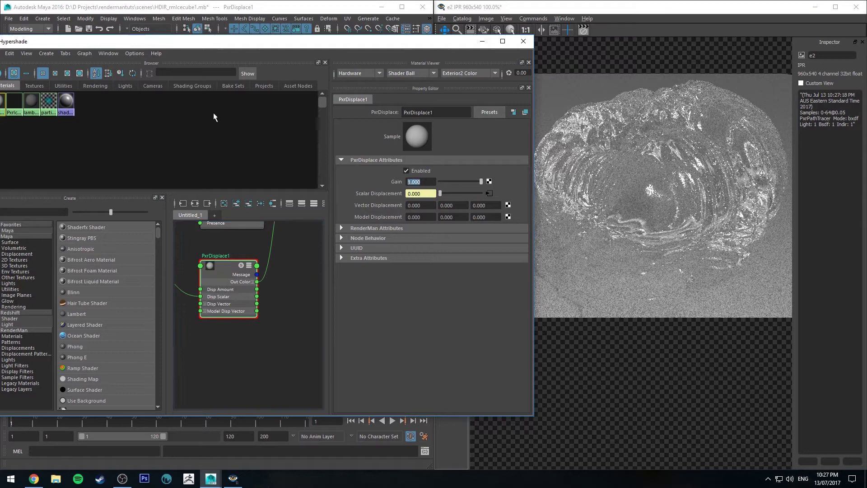
text(.1)
key(Return)
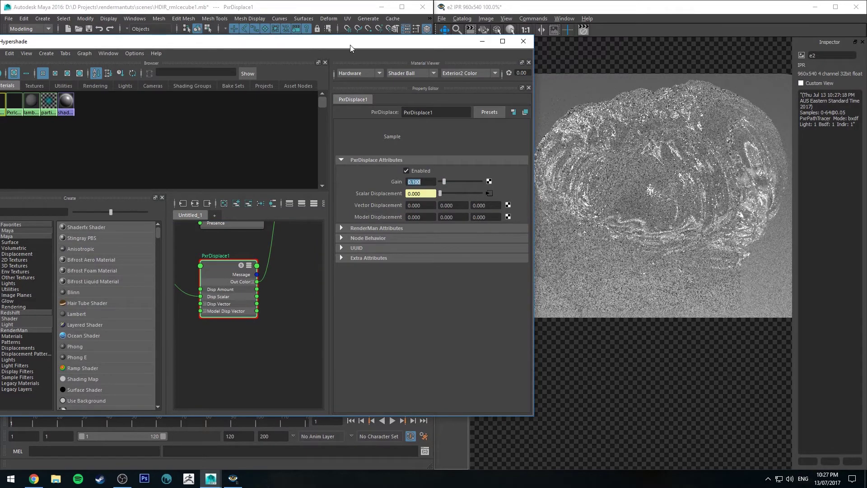
drag(351, 45, 0, 127)
click(45, 54)
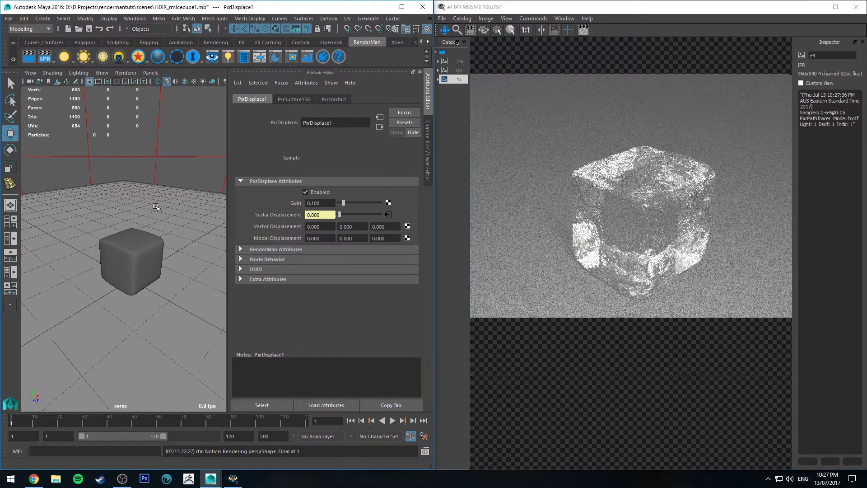
Examine the displaced ice cube in the IPR render from several angles, both close up and farther away
alt+drag(162, 212, 141, 219)
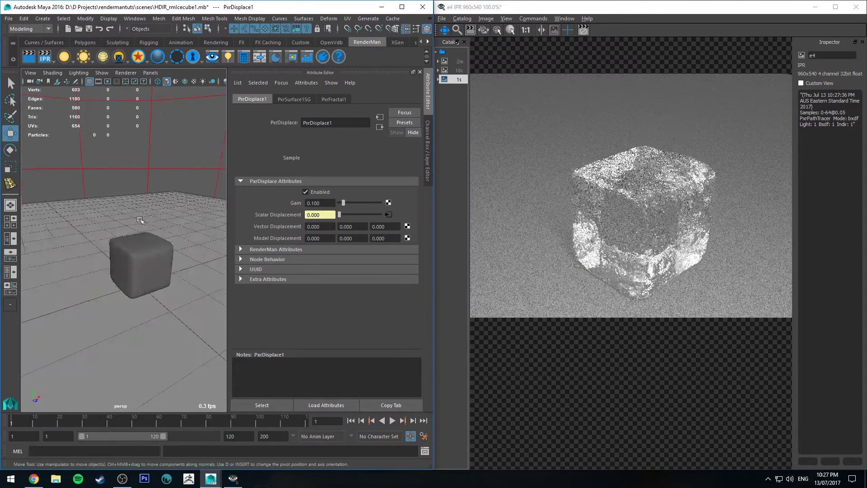
alt+drag(139, 220, 110, 223)
alt+right_drag(109, 223, 140, 227)
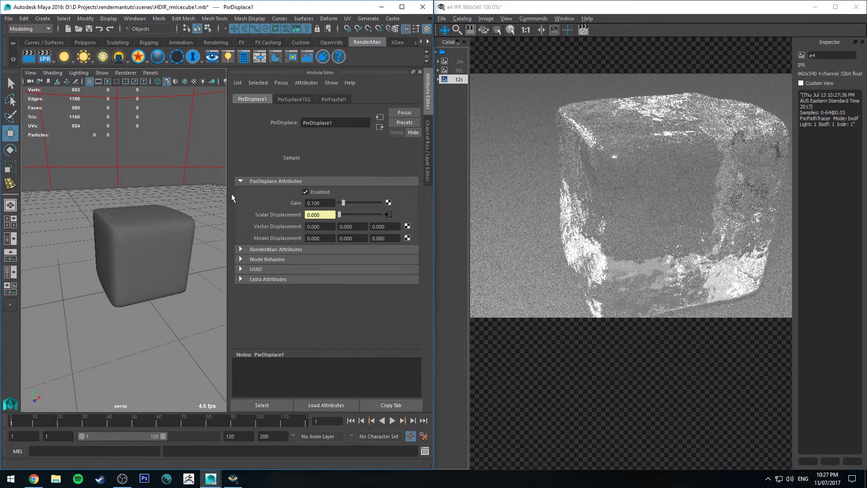
alt+right_drag(153, 244, 132, 170)
alt+drag(135, 182, 167, 194)
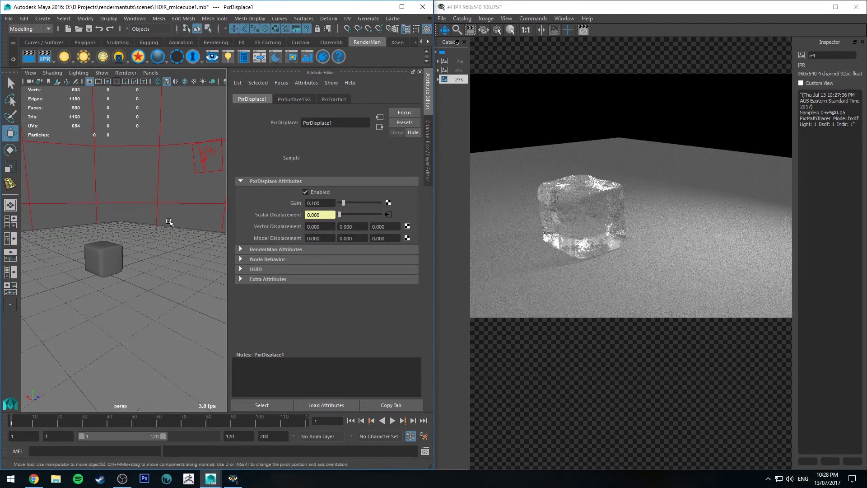
mouse_move(169, 222)
alt+mouse_down()
mouse_move(101, 217)
mouse_move(189, 217)
mouse_move(155, 212)
alt+mouse_up()
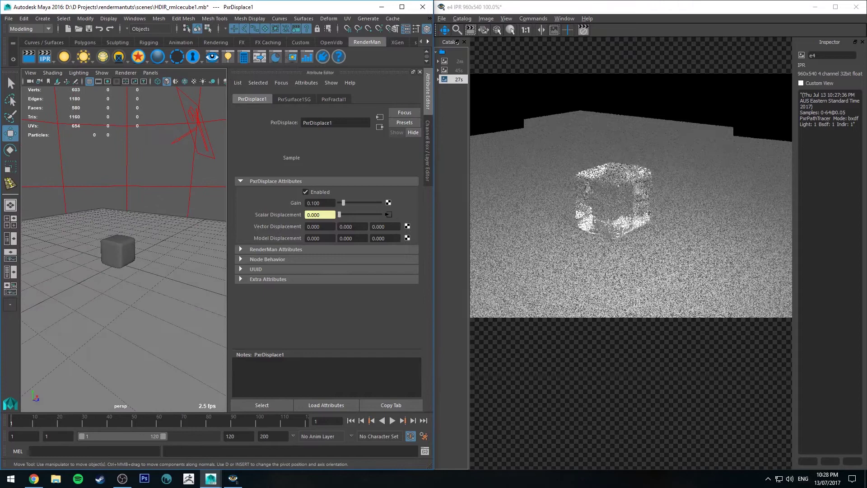
click(584, 25)
Return to the Hypershade and create a PxrVoronoise node beside the PxrIceCube material, with all its attributes shown
key(alt+Tab)
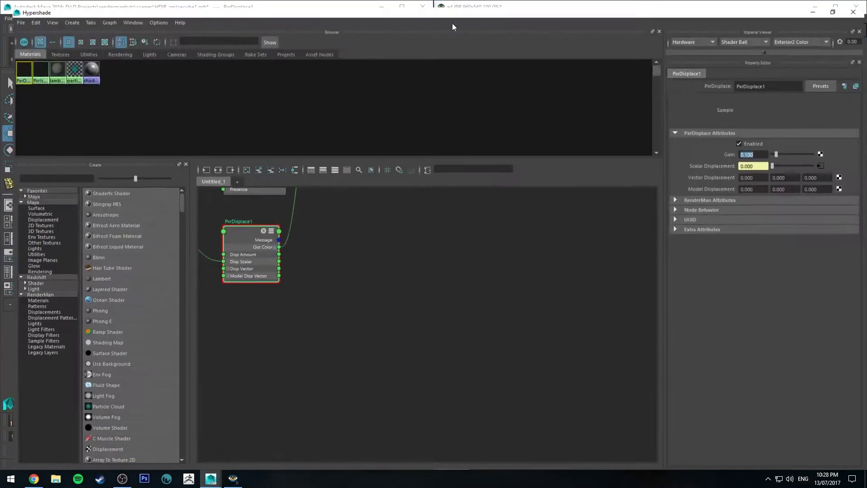
mouse_move(414, 269)
alt+middle_down()
mouse_move(427, 273)
mouse_move(400, 263)
alt+middle_up()
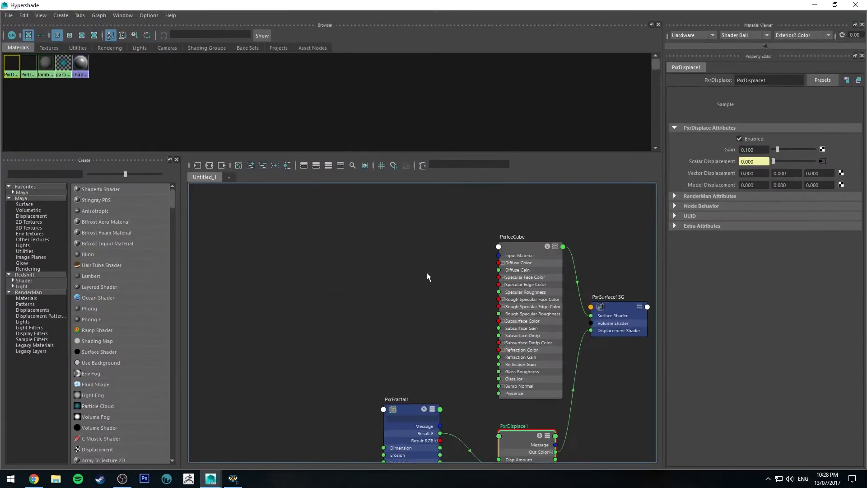
click(394, 263)
key(Tab)
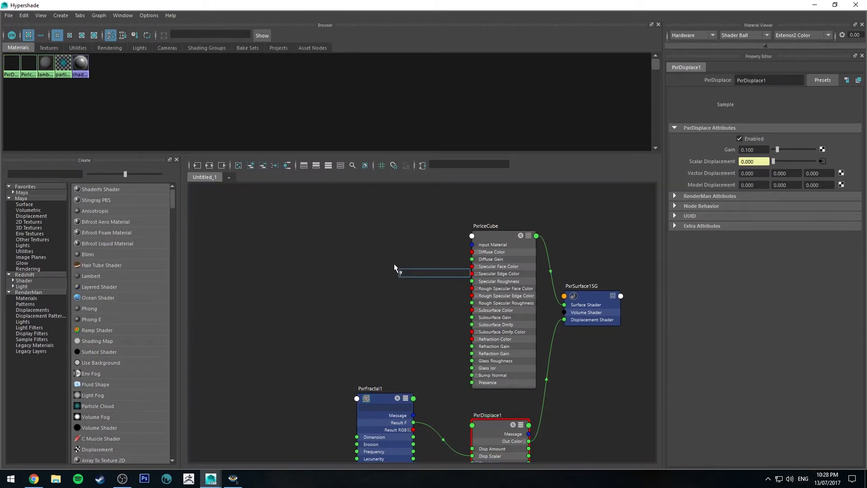
text(vor)
key(Down)
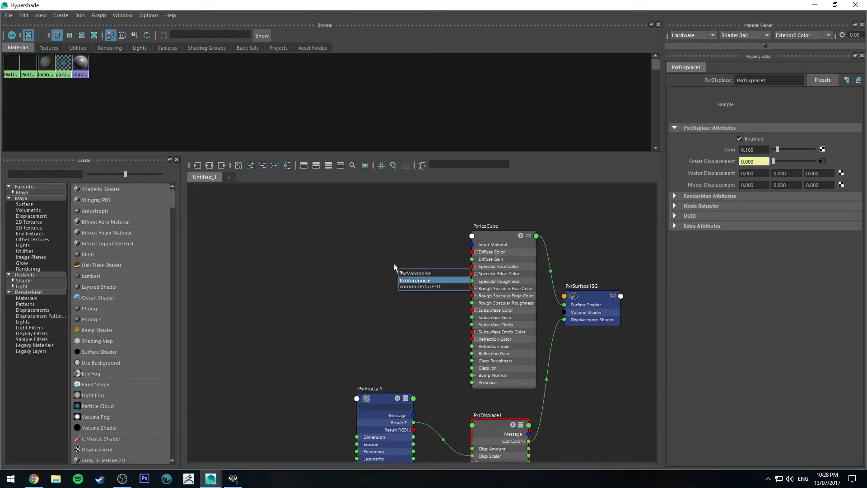
key(Return)
drag(414, 269, 335, 219)
key(3)
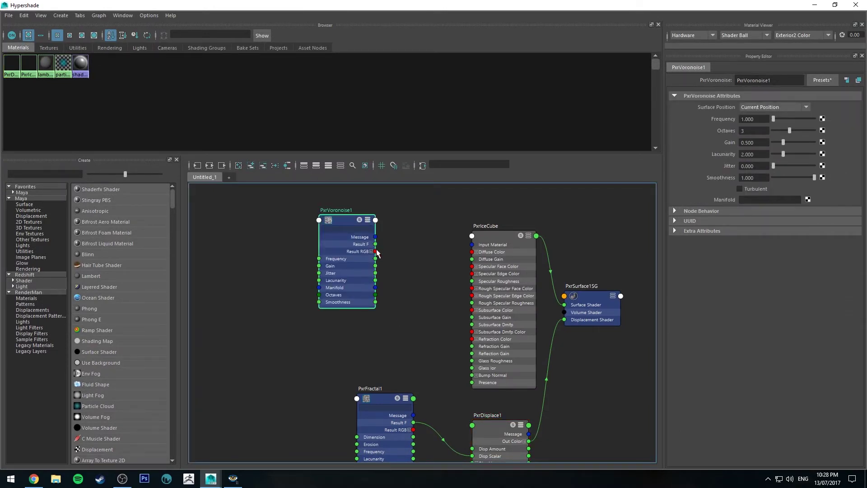
Connect PxrVoronoise1's Result RGB to PxrIceCube's Diffuse Color and start a new IPR render
click(485, 251)
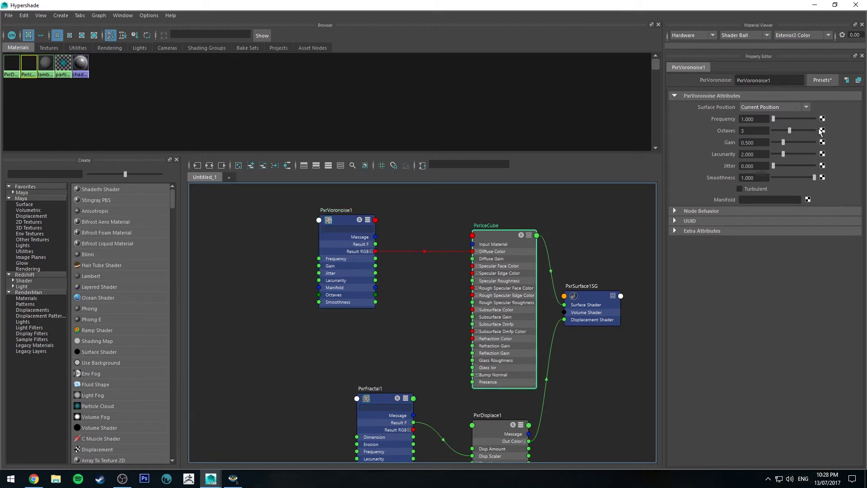
drag(349, 223, 369, 238)
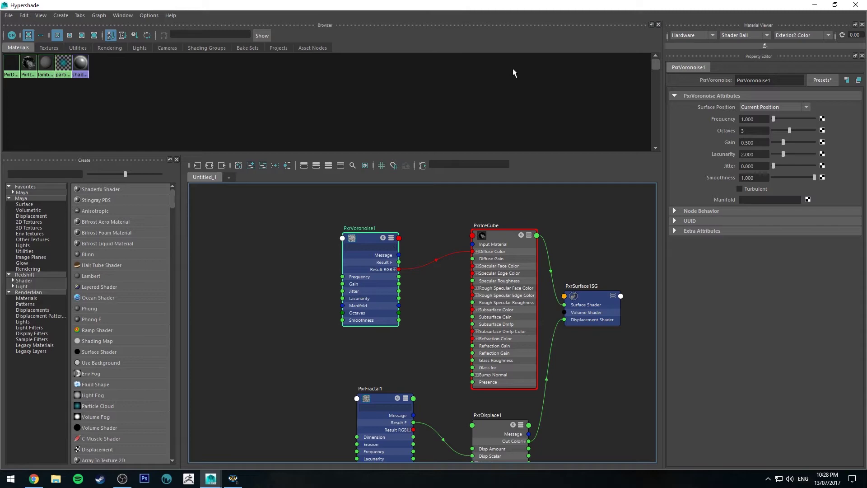
drag(567, 8, 0, 119)
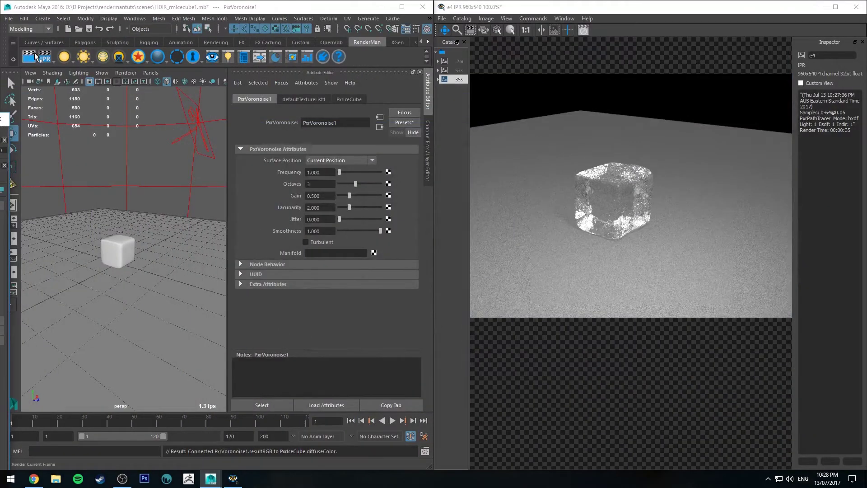
click(44, 56)
Set PxrIceCube's diffuse gain to about 0.146 in the Hypershade and bring the cube into close-up in the IPR render
drag(374, 55, 361, 51)
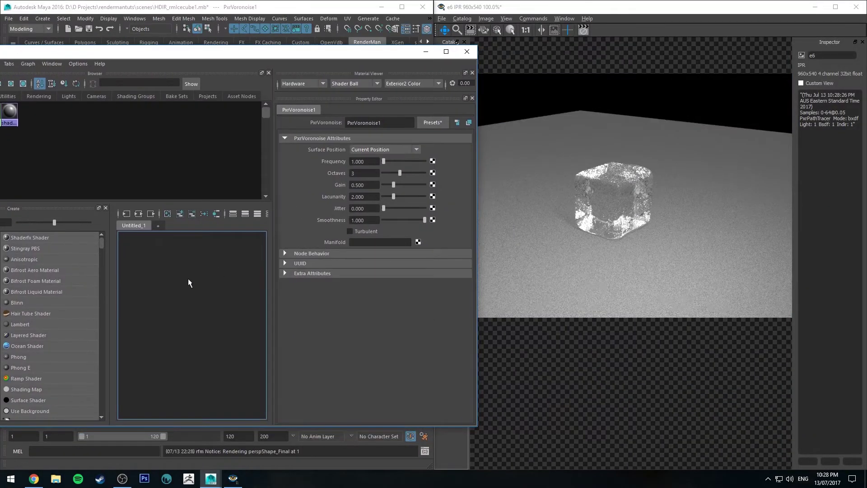
click(230, 284)
drag(385, 204, 391, 204)
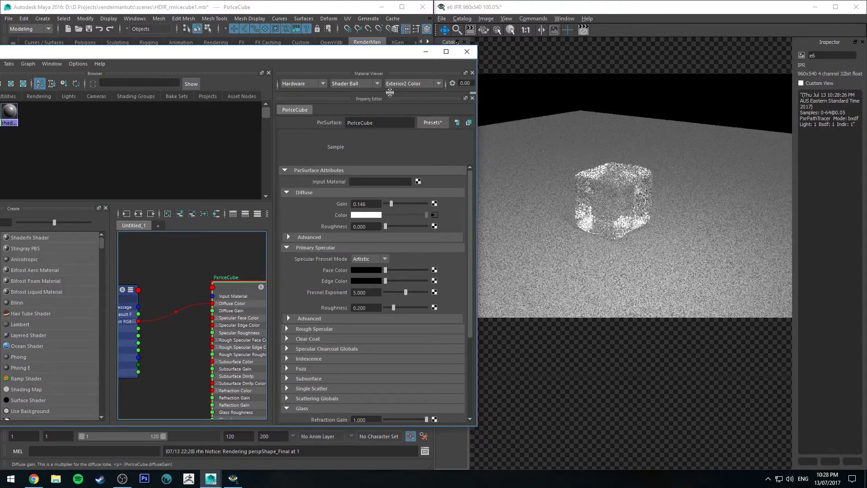
click(361, 42)
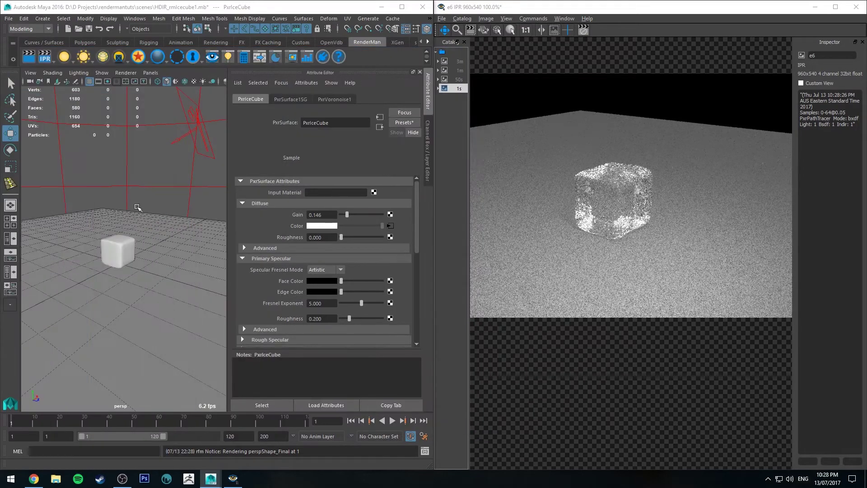
scroll(138, 207, up, 5)
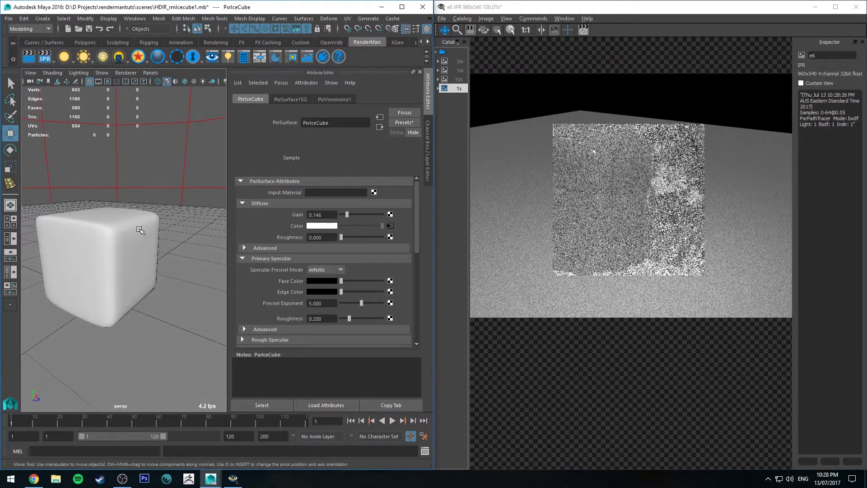
scroll(137, 226, down, 1)
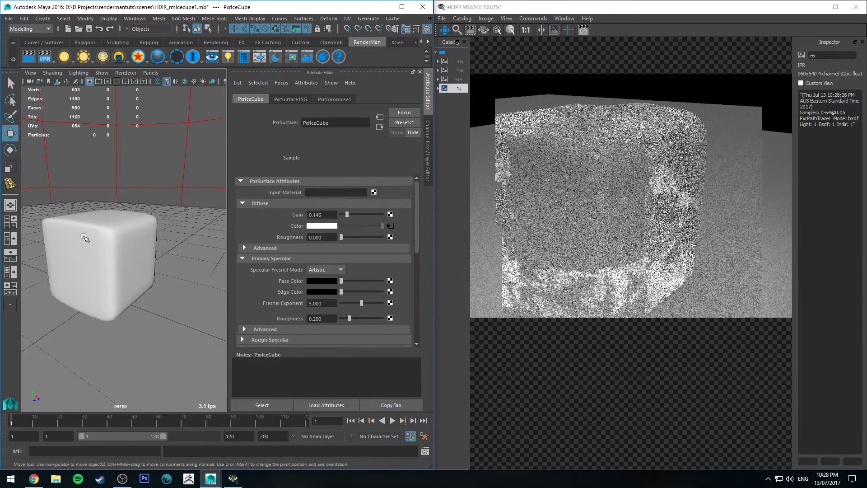
alt+middle_drag(84, 238, 128, 233)
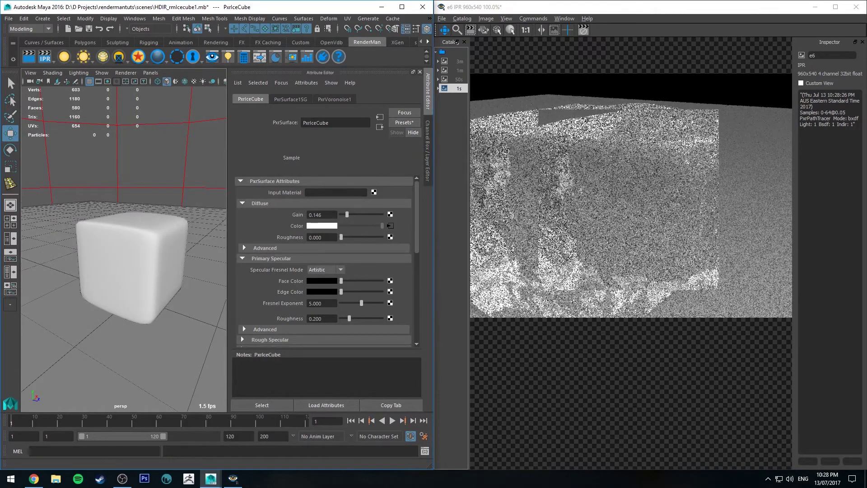
Try PxrIceCube's diffuse gain at about 0.66 and 0.21, and set it to 0.15
drag(347, 214, 367, 215)
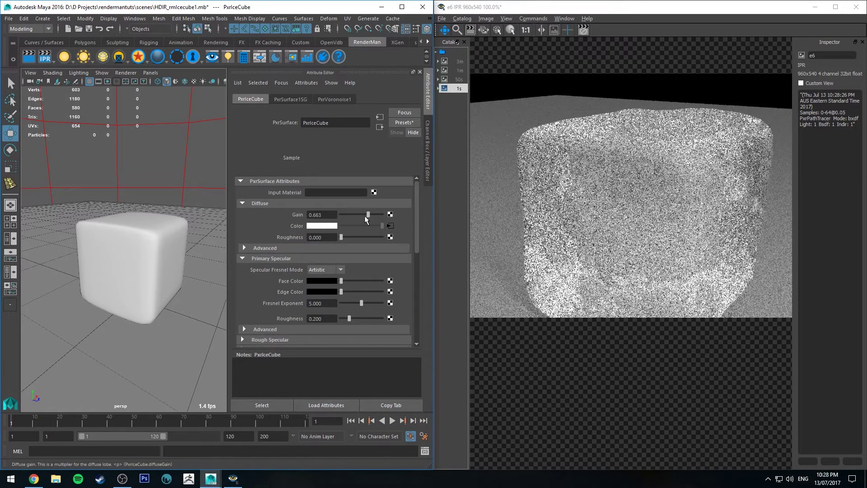
click(349, 214)
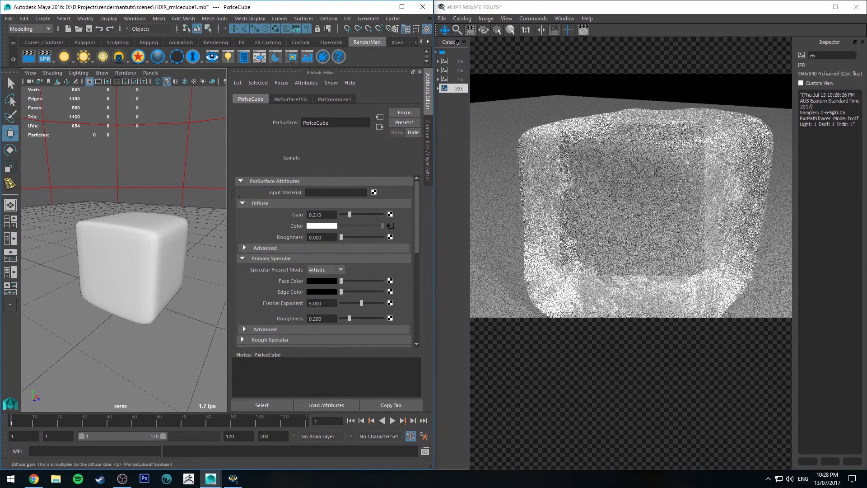
drag(232, 193, 230, 192)
text(.15)
key(Return)
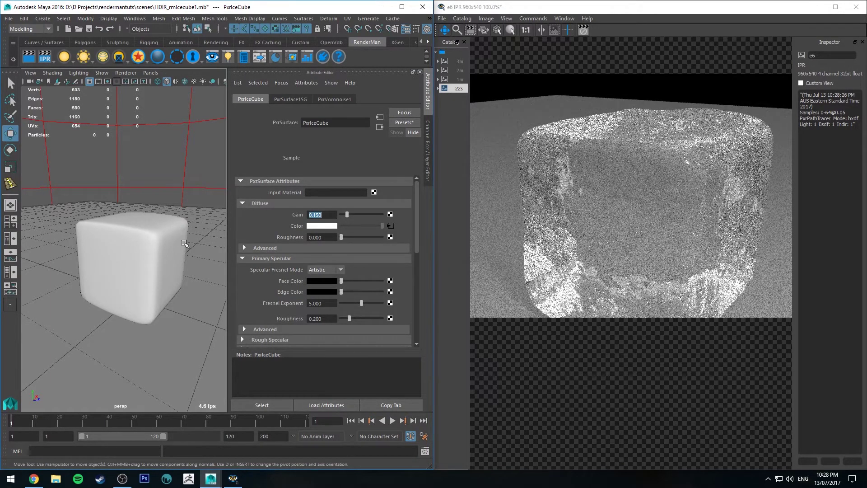
Reveal PxrIceCube's advanced glass settings in the Hypershade and try refractive indices of 1 and 1.309
alt+right_drag(160, 188, 163, 199)
alt+drag(163, 199, 152, 197)
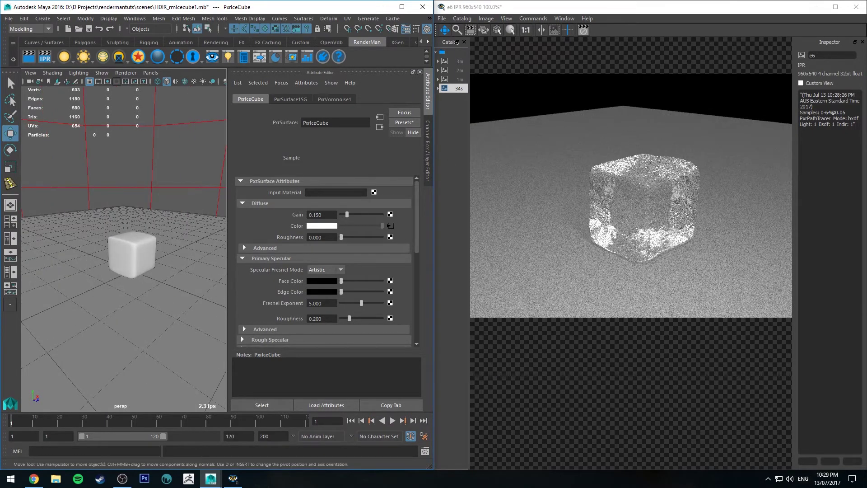
drag(0, 84, 173, 67)
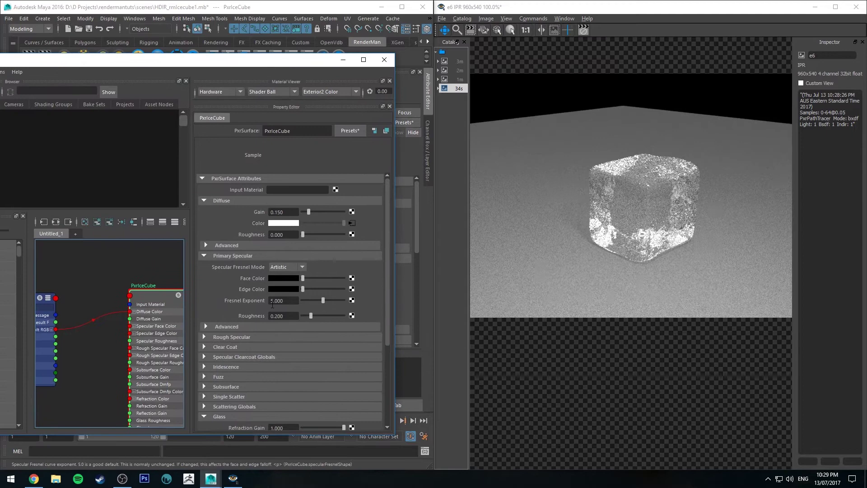
scroll(272, 306, down, 5)
click(225, 353)
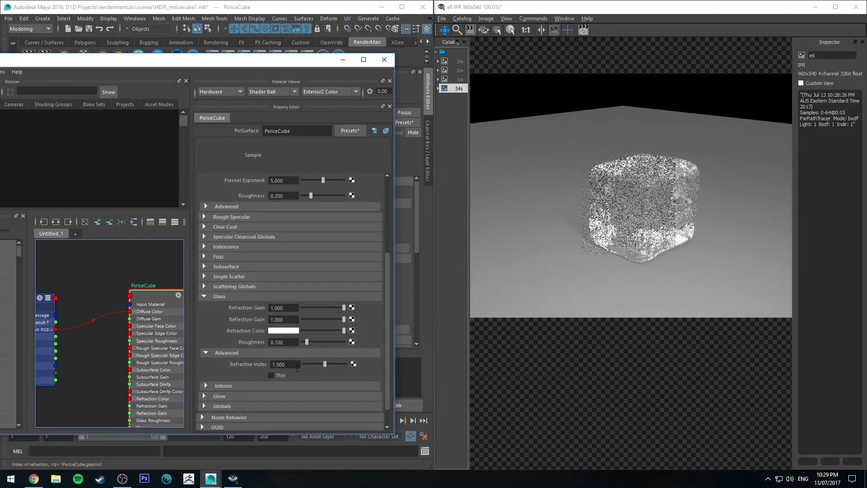
text(1.)
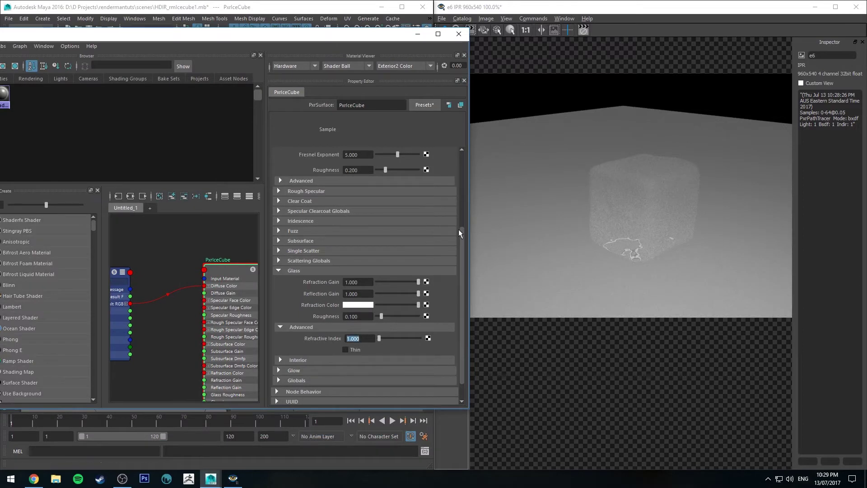
text(1.309)
key(Return)
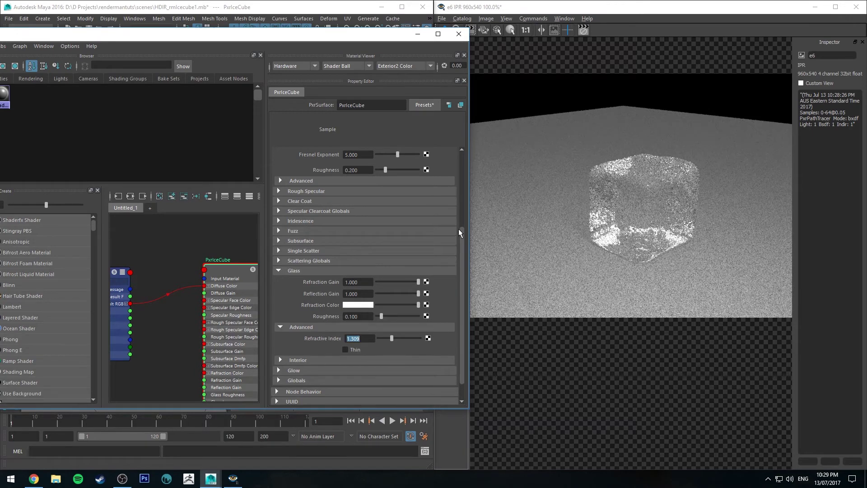
Try glass refractive indices of 1.1 and 1.2, and set PxrIceCube's refractive index to 1.303
text(1.1)
key(Return)
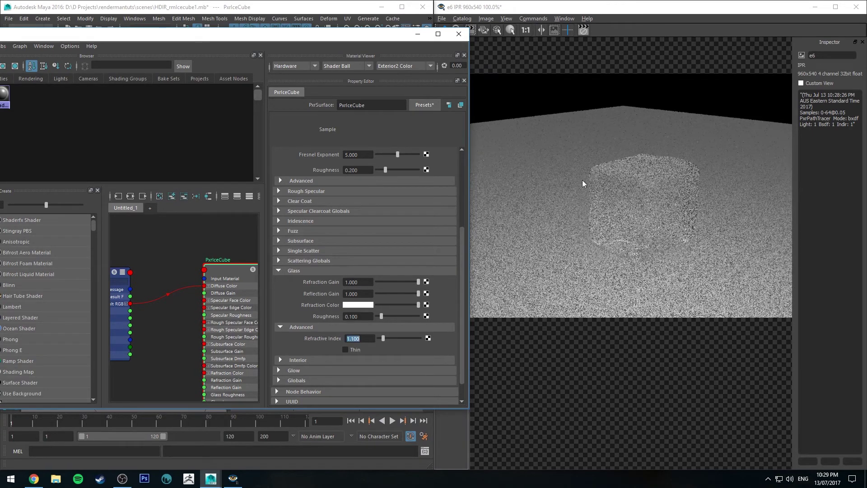
text(1.2)
key(Return)
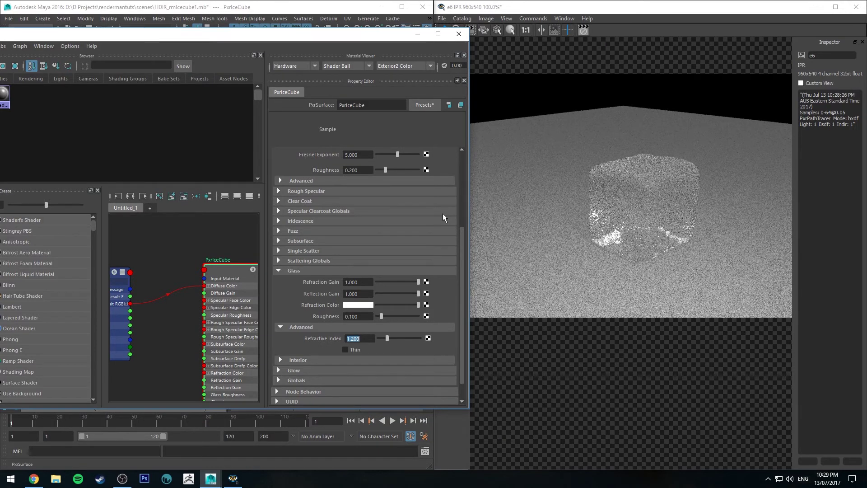
text(1.303)
key(Return)
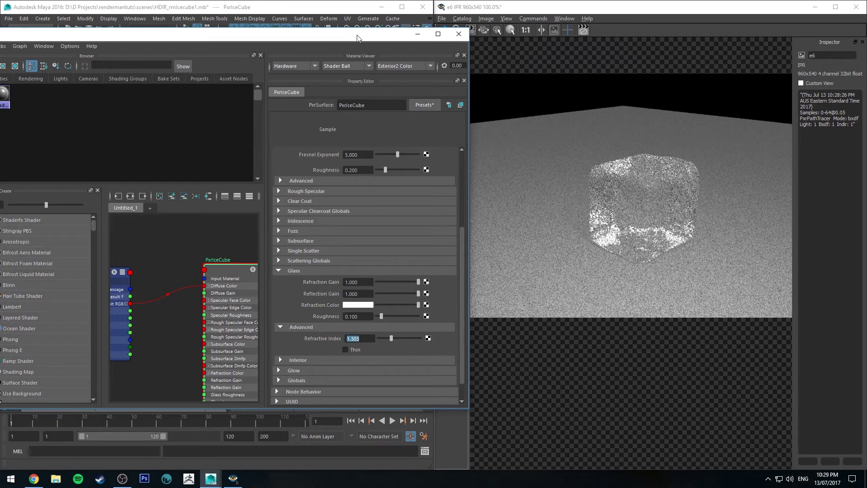
Put the Hypershade away and examine the ice cube in the IPR render from several angles and distances
drag(357, 37, 417, 45)
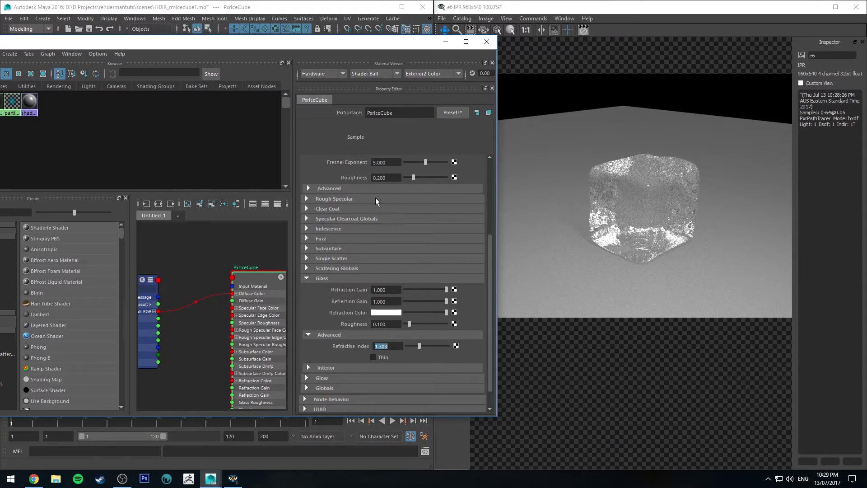
click(445, 41)
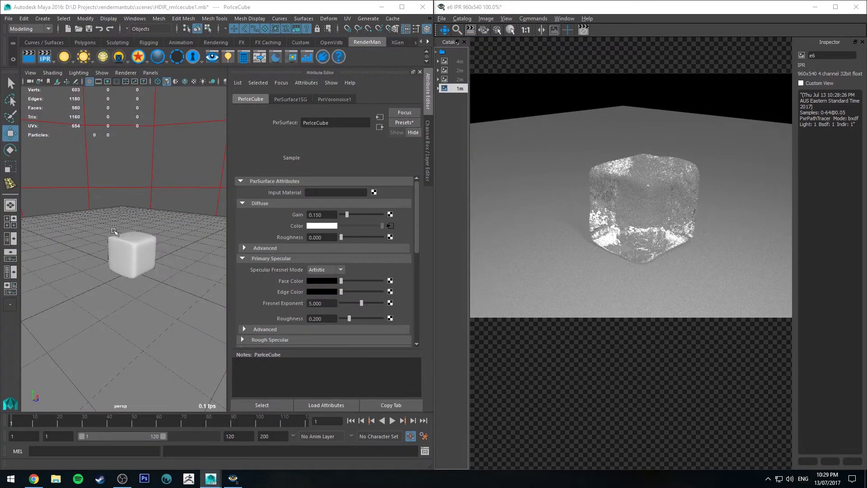
alt+drag(114, 232, 167, 220)
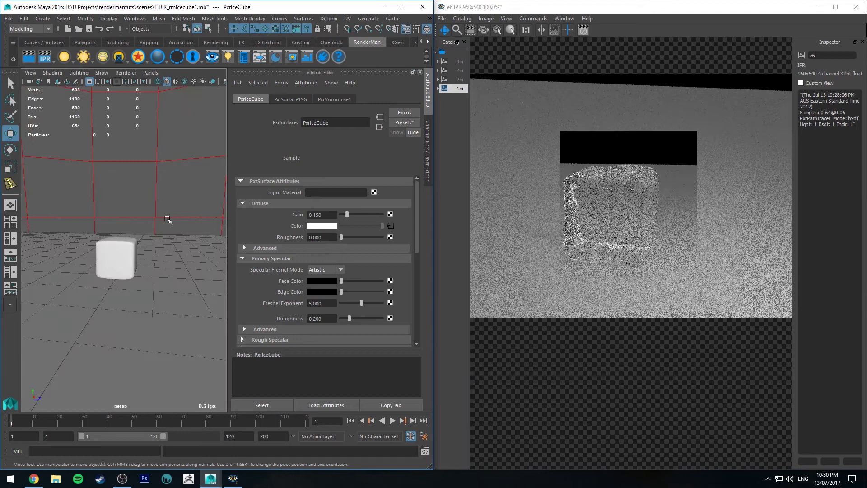
alt+right_drag(167, 219, 155, 243)
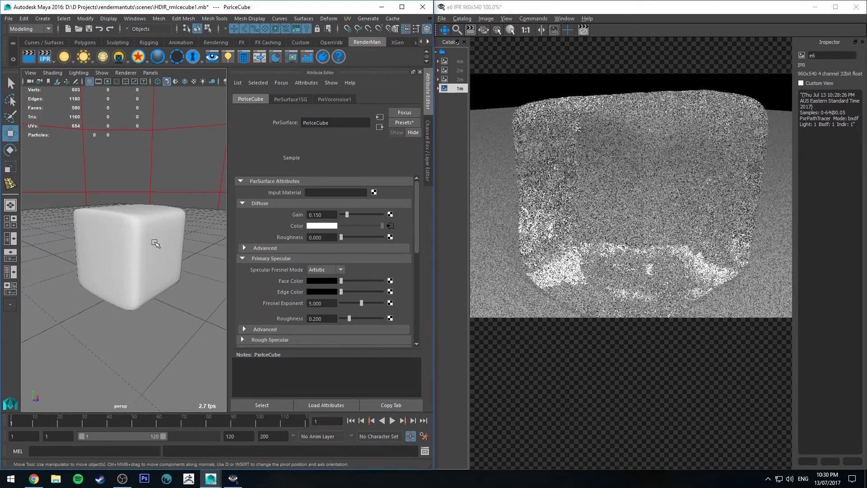
alt+right_drag(151, 251, 74, 213)
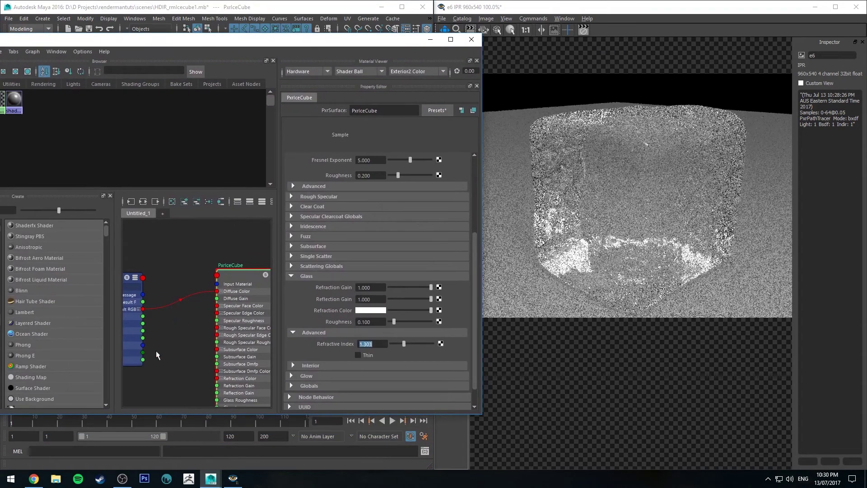
Set PxrFractal1's lacunarity to 2 and its variation to about 0.371, with a new IPR render running
alt+middle_drag(157, 351, 216, 253)
click(197, 273)
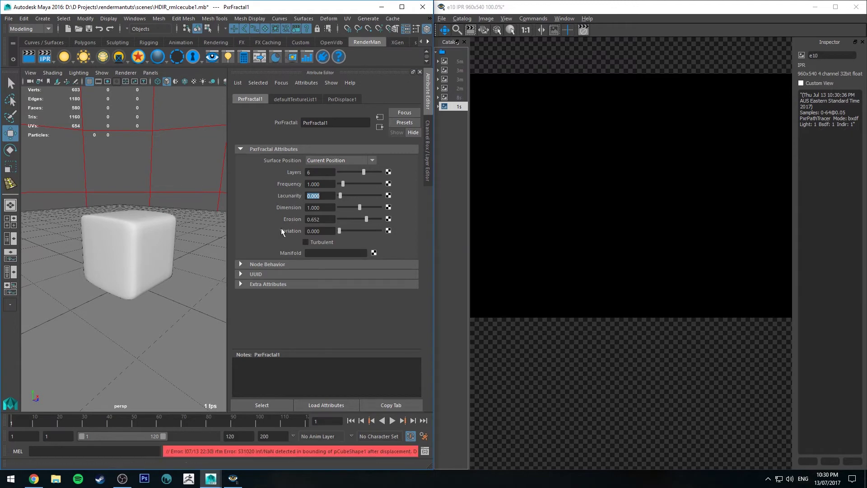
text(2)
key(Return)
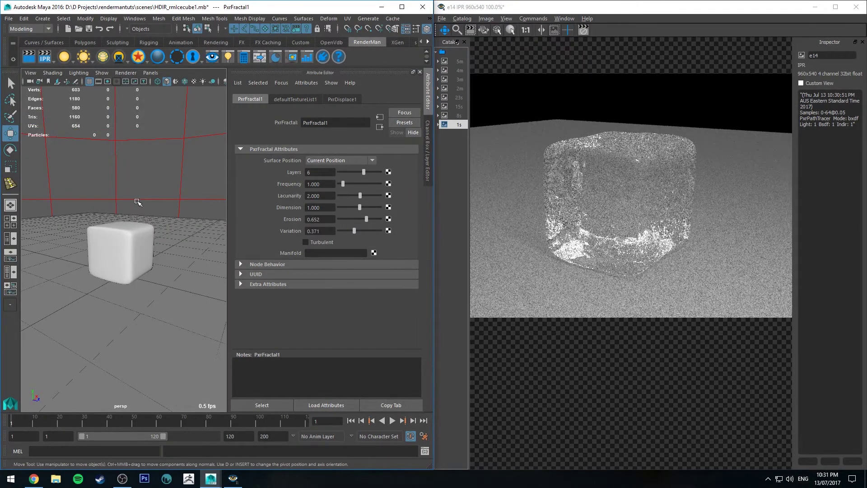
Select the dome light and change its color to a very pale blue
click(183, 174)
key(q)
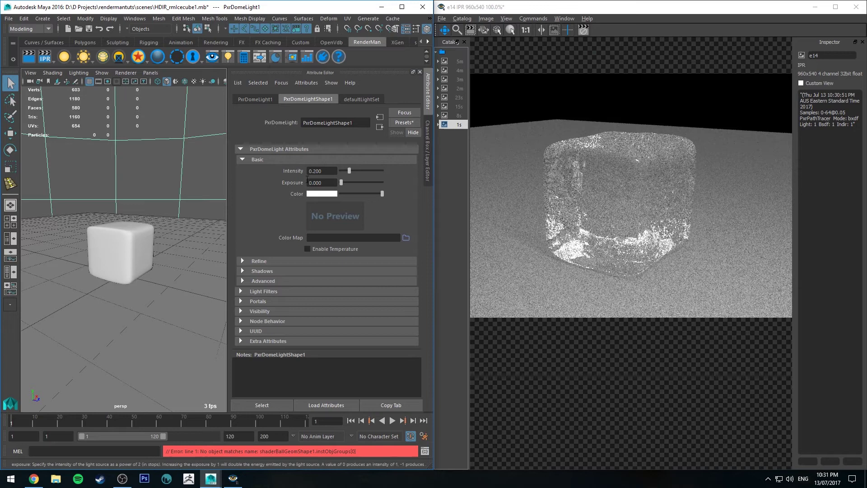
click(316, 194)
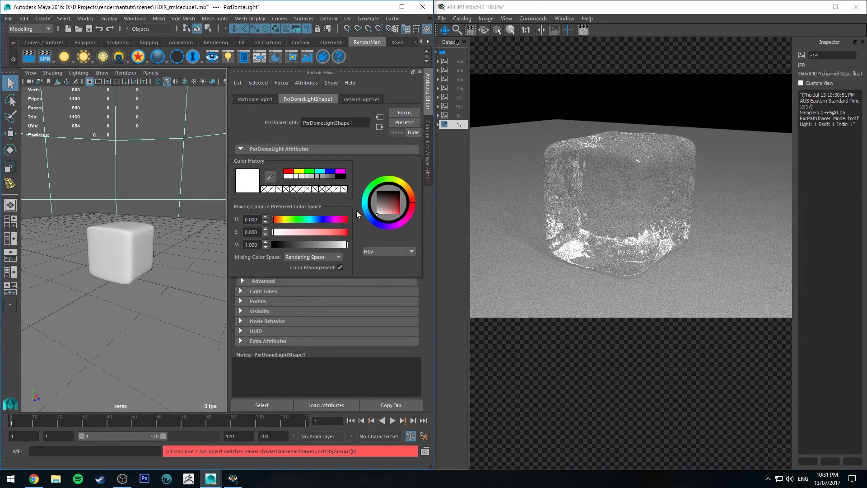
click(383, 216)
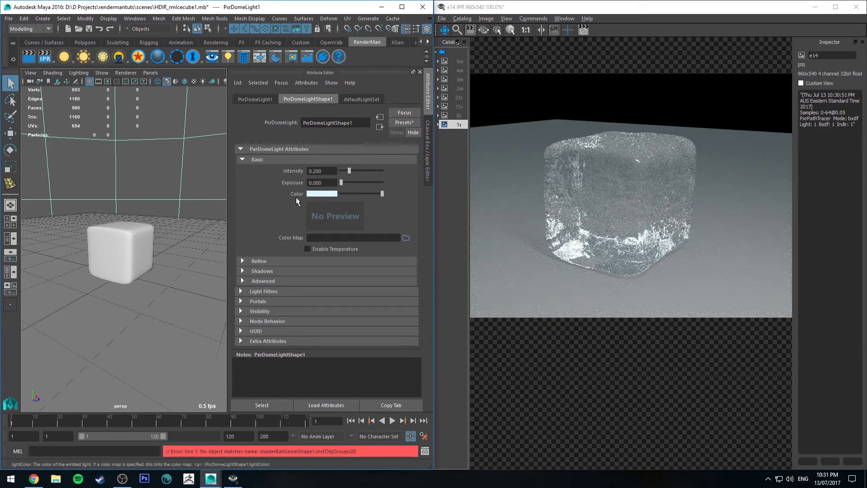
click(322, 193)
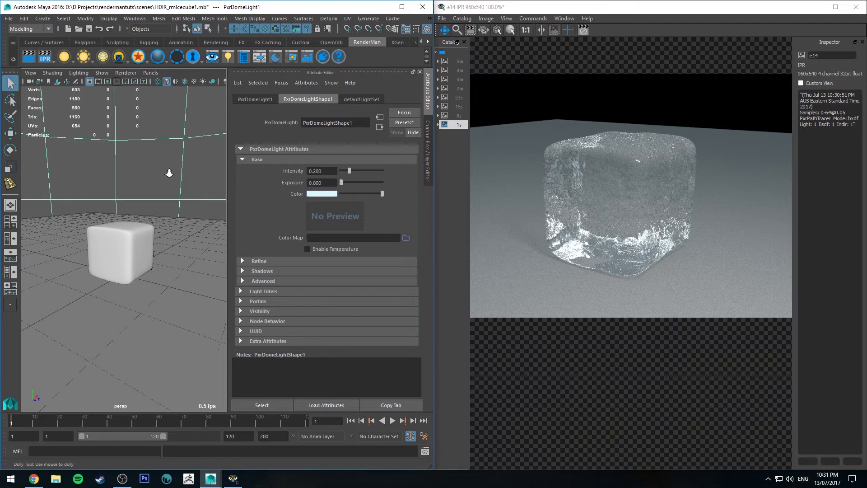
Examine the ice cube under the tinted dome light from farther away and closer up, and stop the IPR render
scroll(190, 176, down, 3)
alt+drag(190, 175, 159, 170)
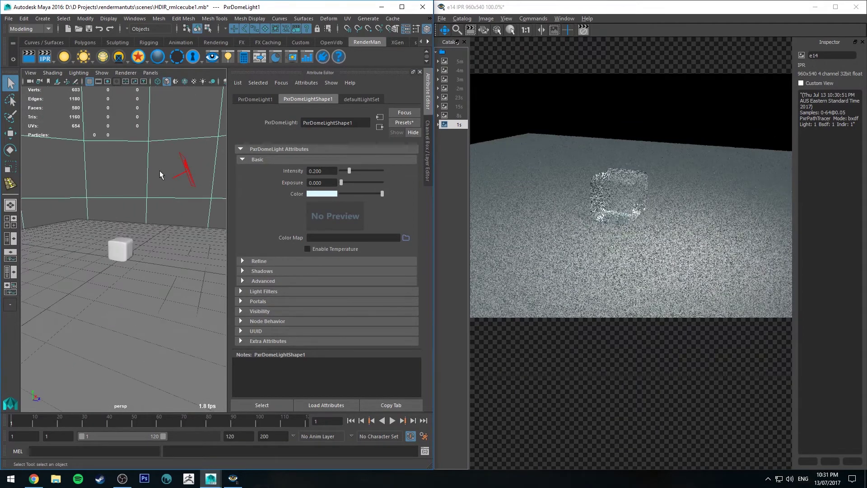
alt+right_drag(159, 170, 180, 227)
alt+drag(153, 204, 145, 203)
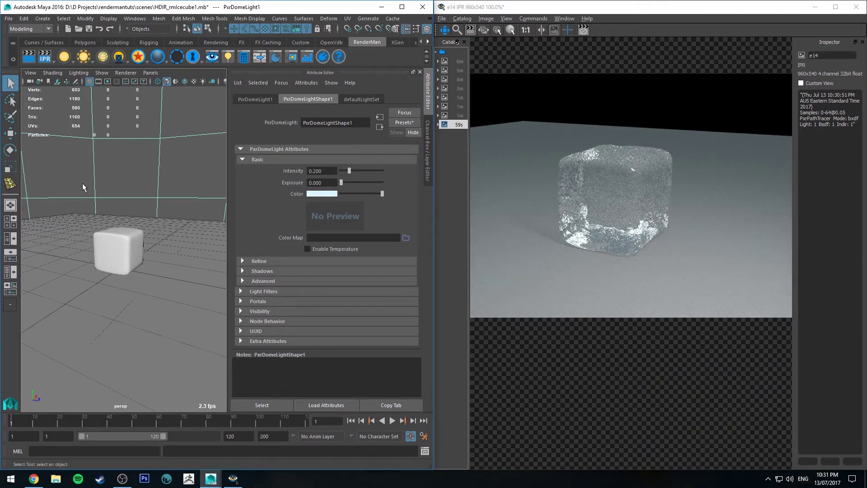
click(583, 31)
Duplicate the ice cube, rotate the copy and place it on the ground beside and slightly behind the original
click(115, 241)
alt+drag(115, 241, 144, 225)
key(ctrl+d)
key(e)
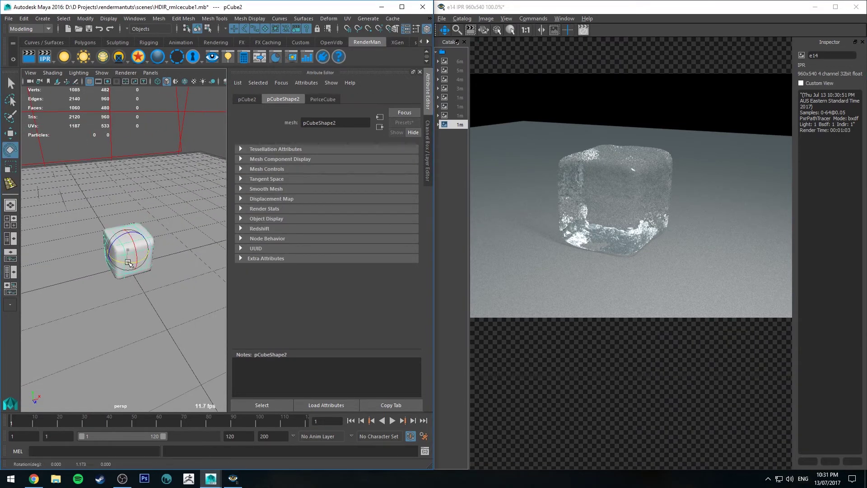
key(w)
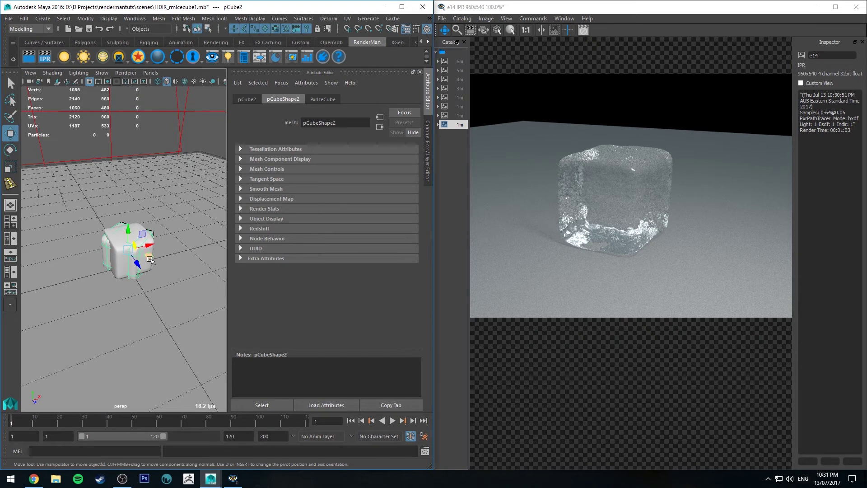
drag(150, 260, 196, 245)
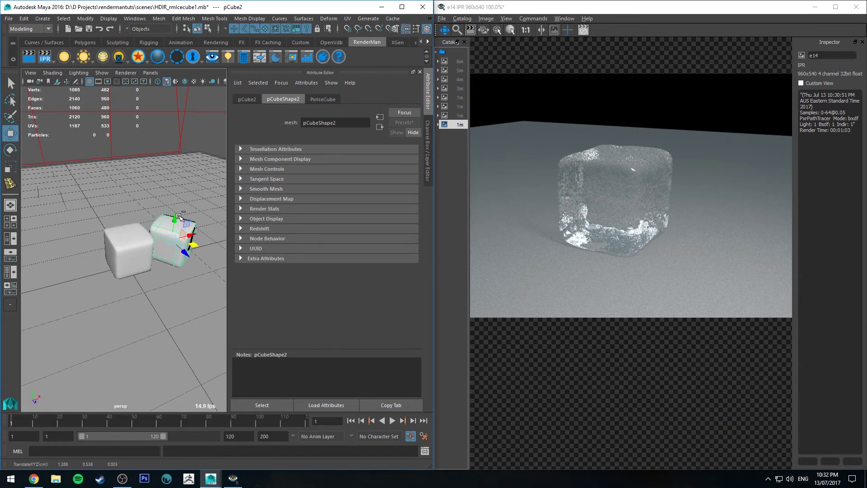
Duplicate the second ice cube and stack the rotated copy on top, resting across the two lower cubes
drag(175, 220, 180, 174)
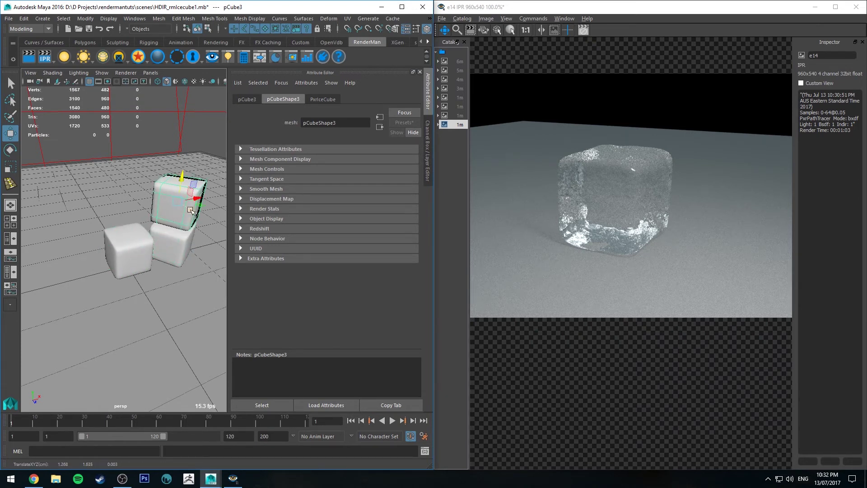
drag(191, 211, 133, 169)
key(e)
Start a new IPR render and examine the stack of three ice cubes from several angles, including close up
click(48, 64)
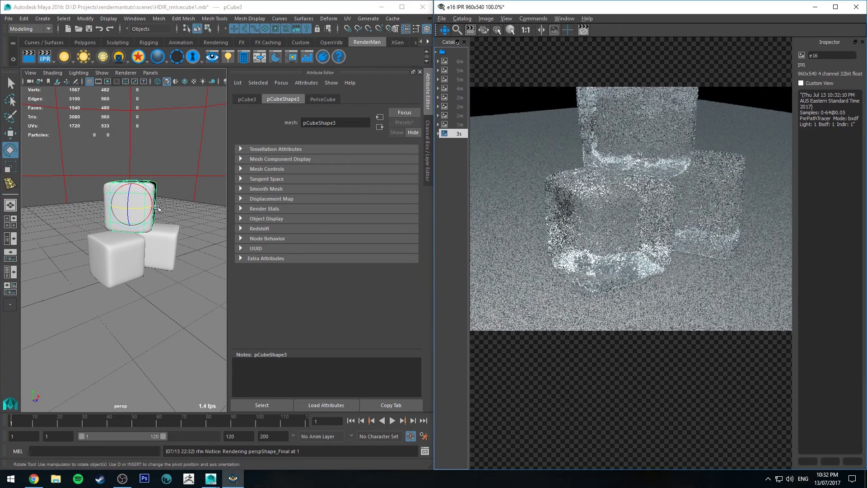
alt+right_drag(177, 186, 174, 183)
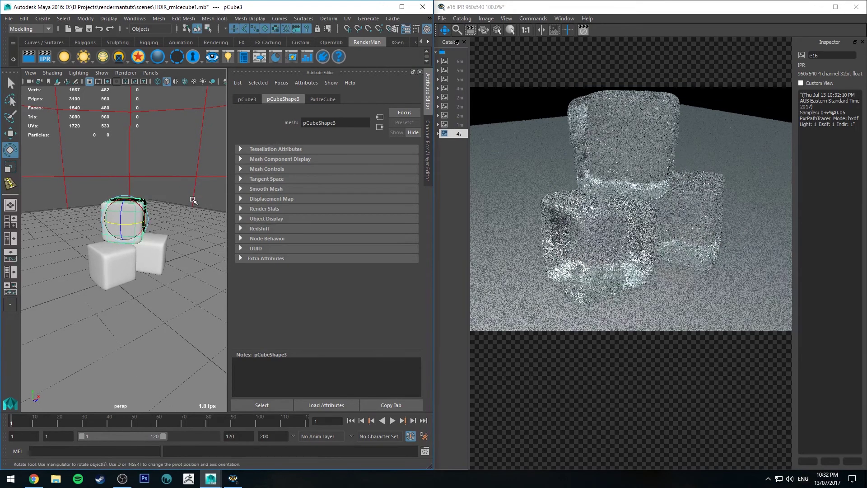
alt+drag(174, 183, 131, 209)
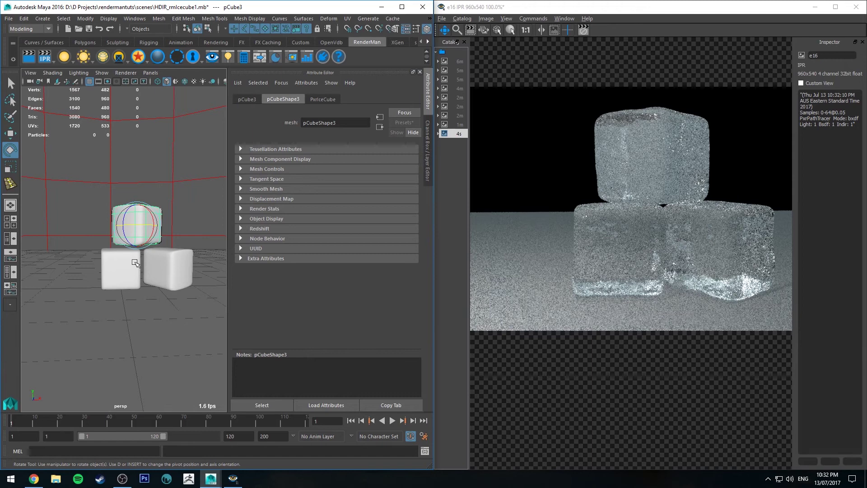
scroll(178, 287, up, 3)
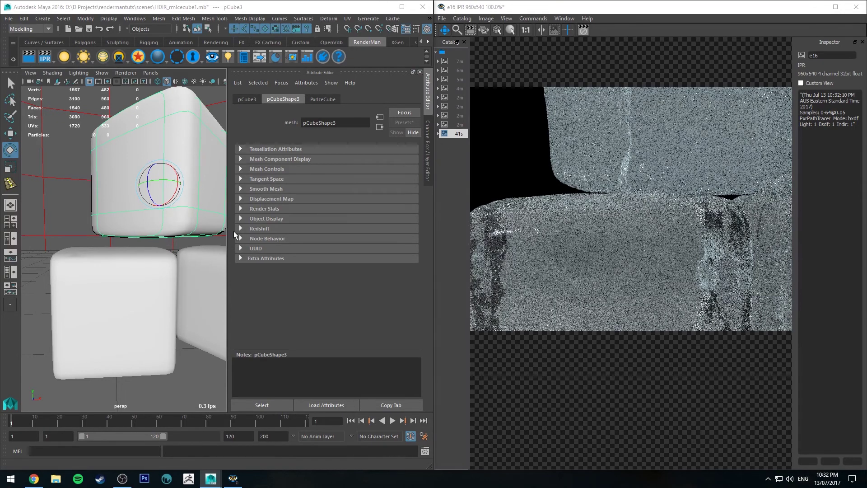
alt+right_drag(179, 231, 162, 182)
alt+drag(162, 182, 163, 186)
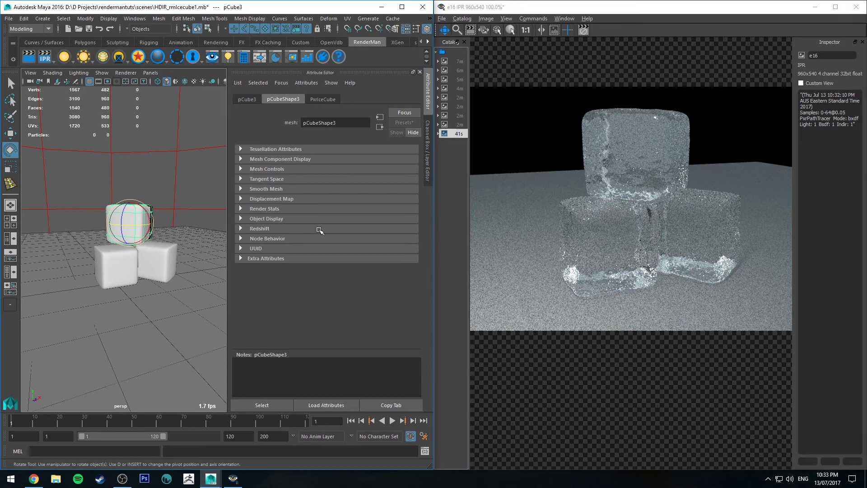
alt+drag(103, 228, 108, 226)
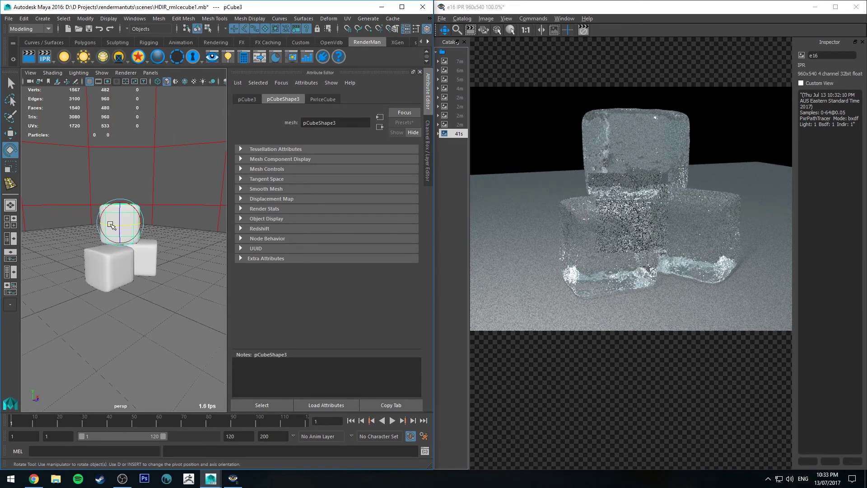